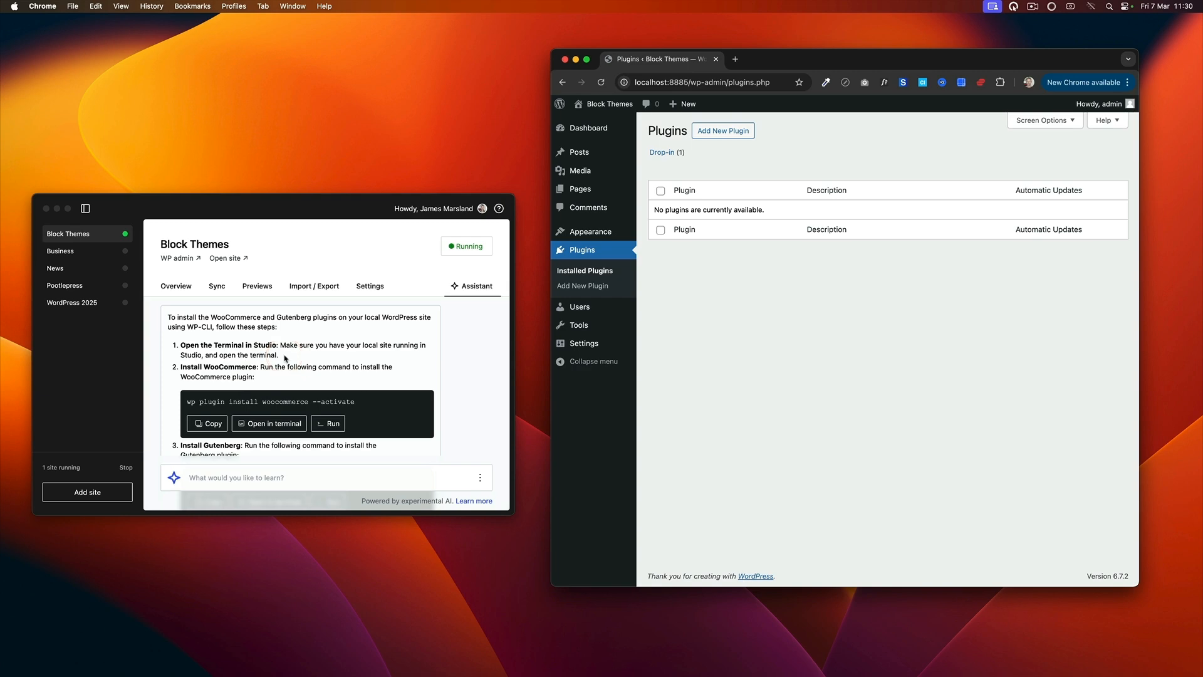
- Run the assistant's suggested command that installs and activates the WooCommerce plugin
scroll(284, 358, down, 3)
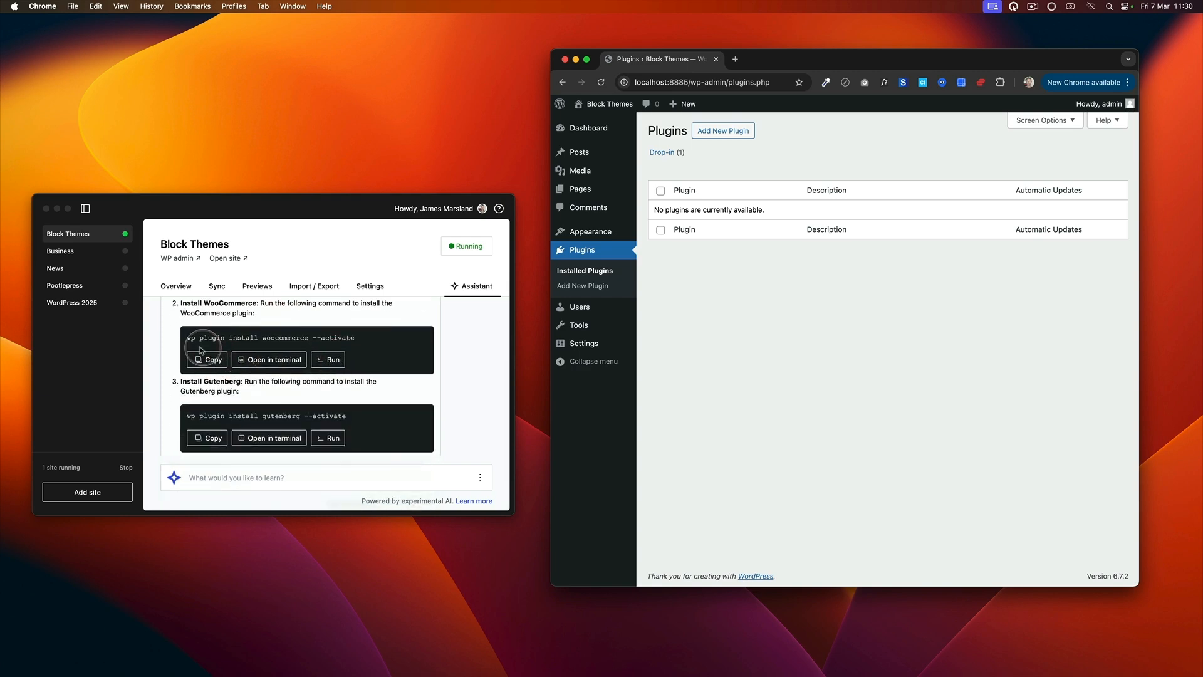
scroll(215, 352, up, 1)
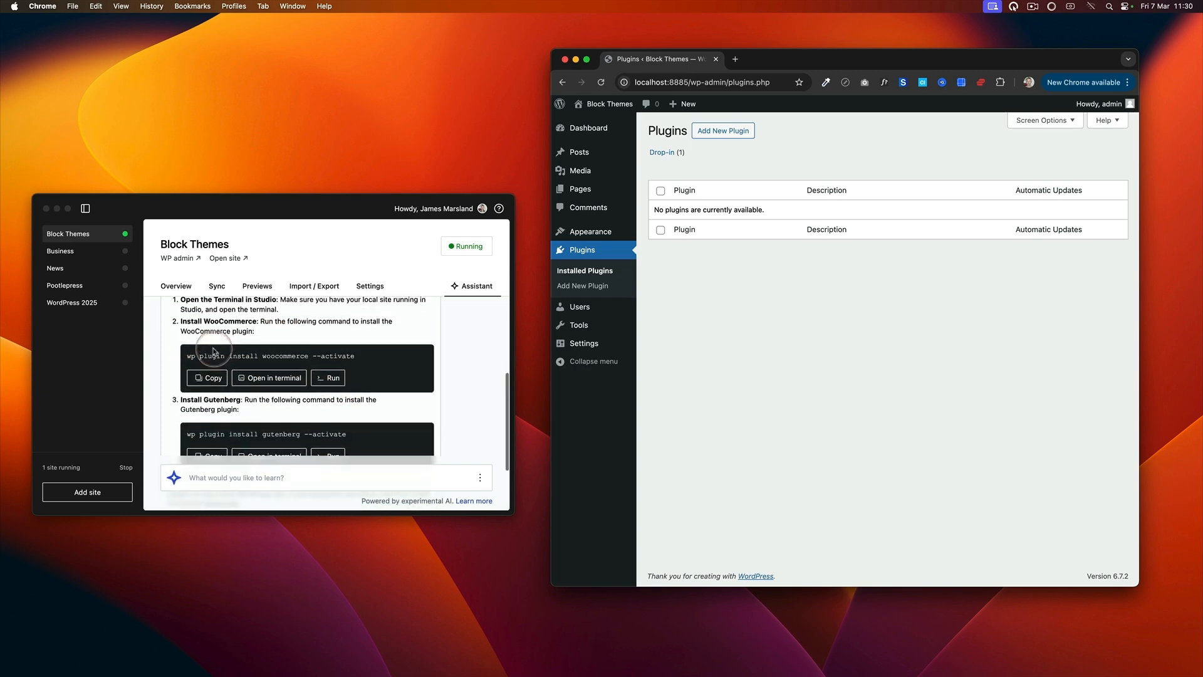
click(331, 377)
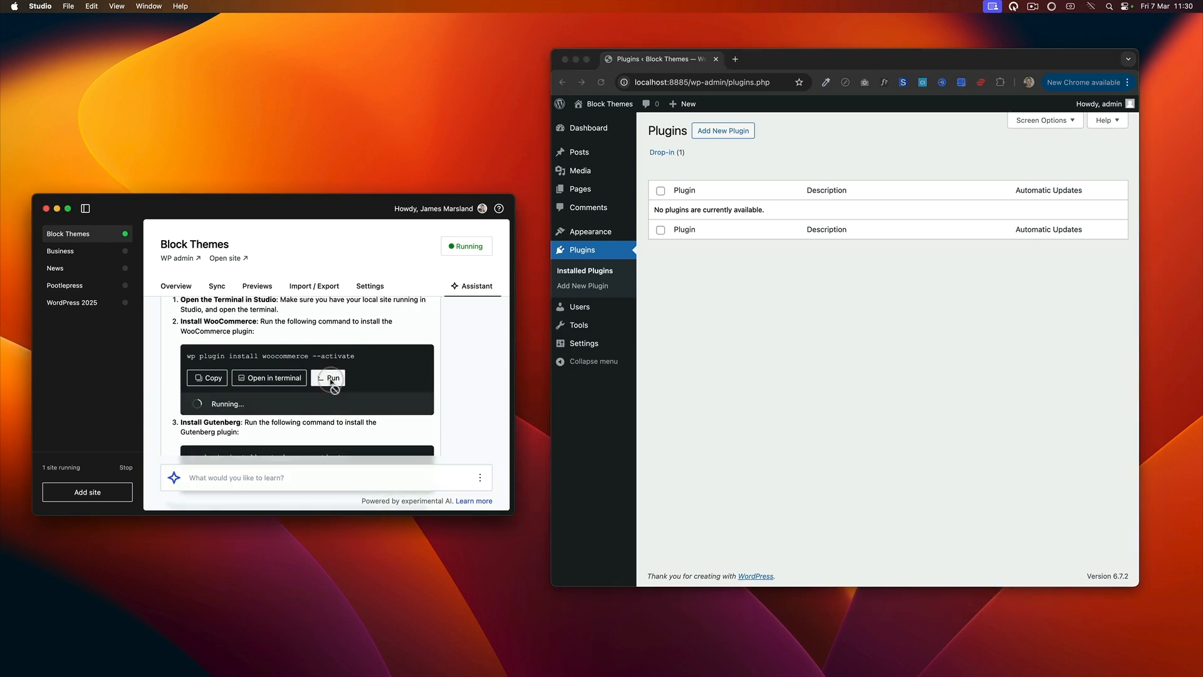
- Run the assistant's command that installs and activates Gutenberg, and reload the site's Plugins page in Chrome
scroll(331, 379, down, 2)
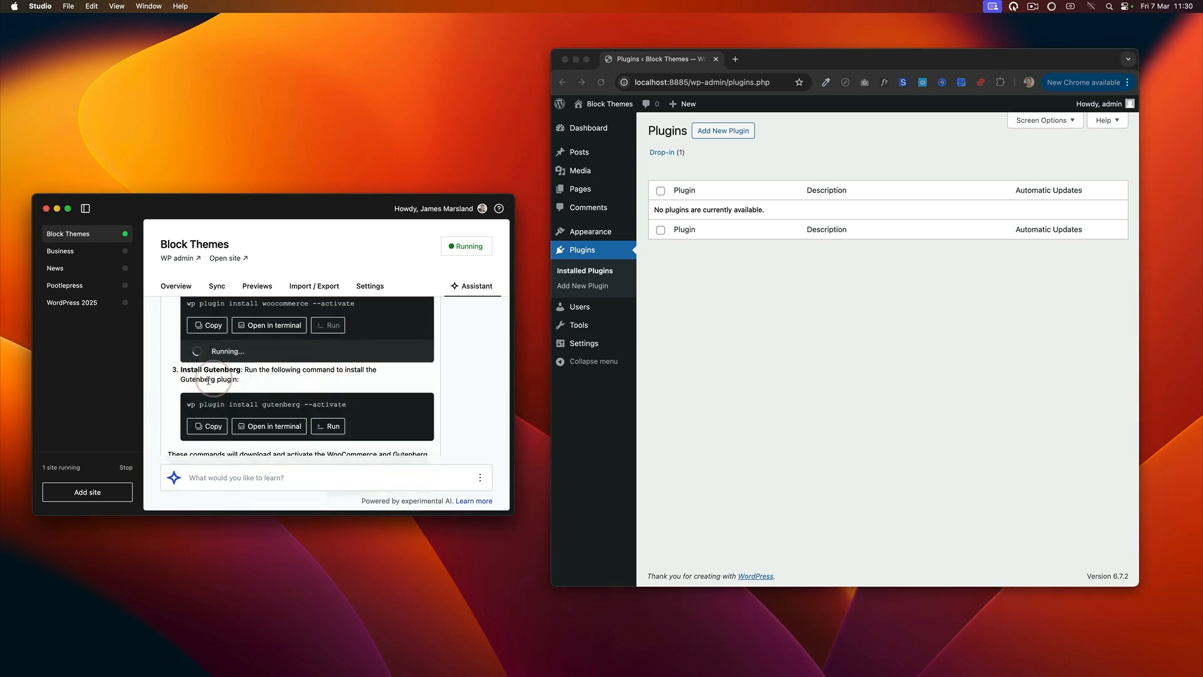
click(327, 426)
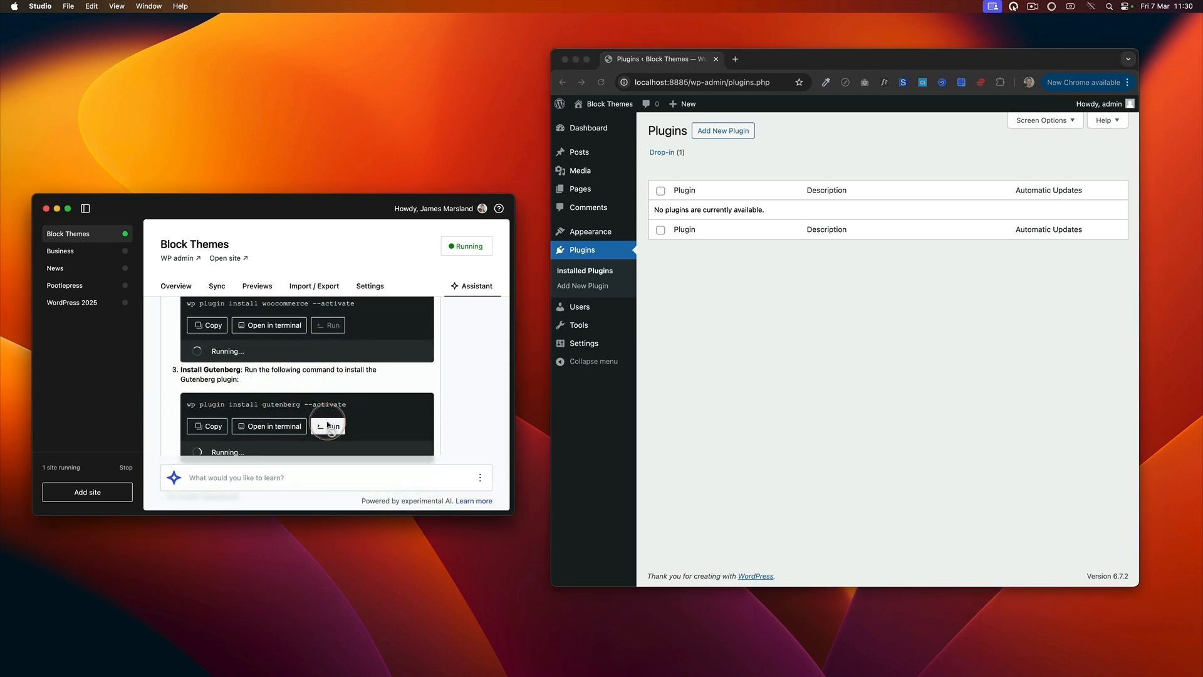
scroll(363, 389, down, 3)
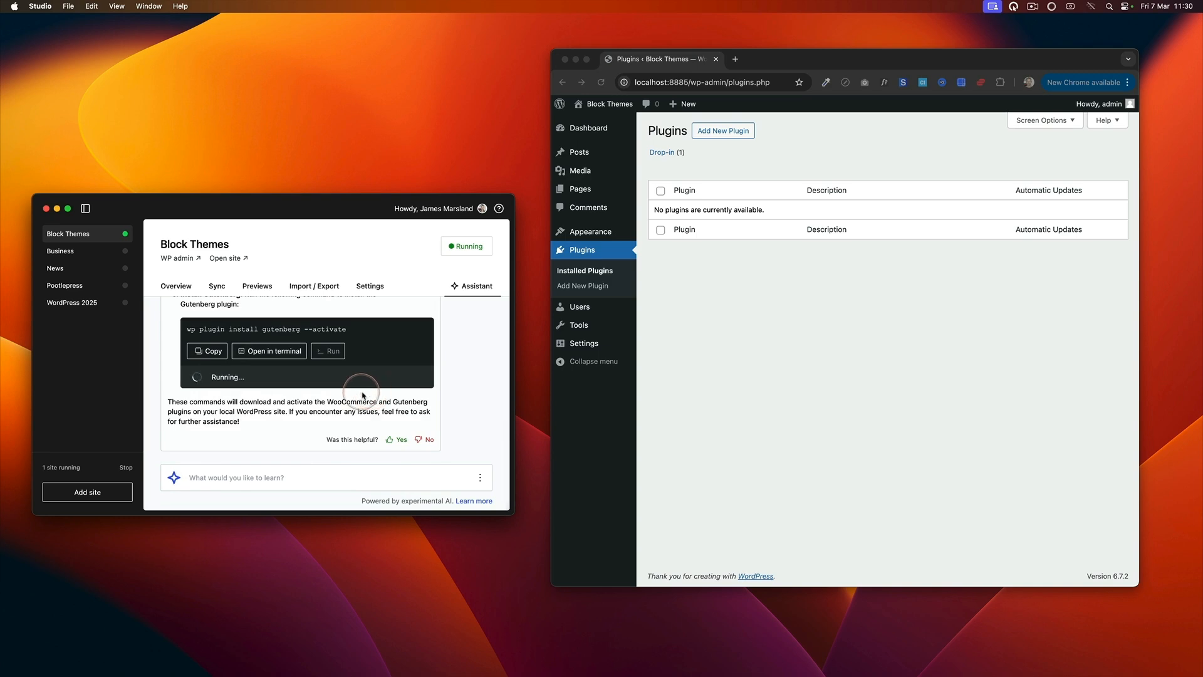
click(689, 319)
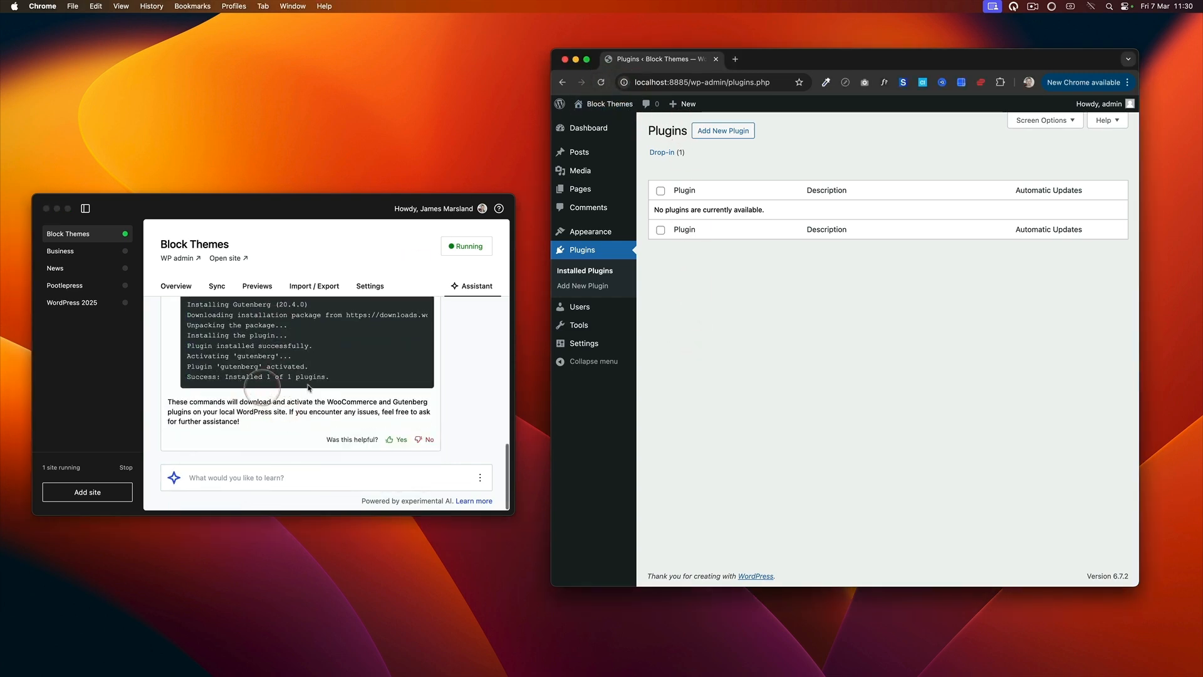
click(601, 82)
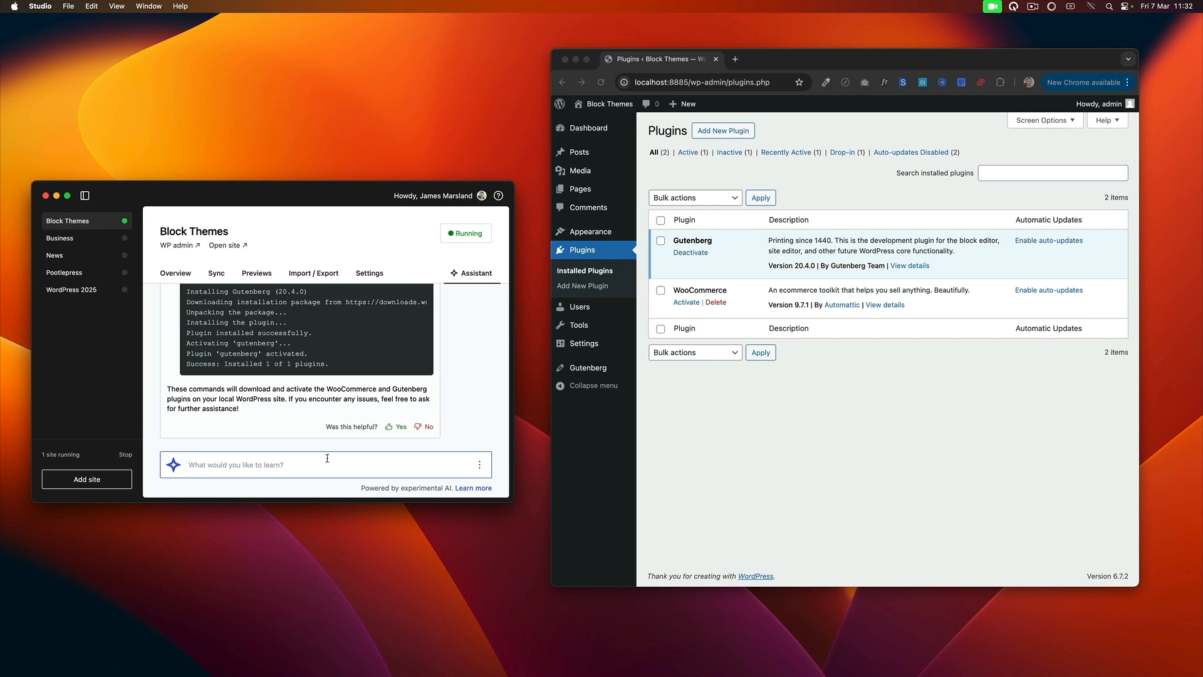
- Ask the Studio assistant to "please install wordpress 6.8 beta" and run its core update command for version 6.8-beta1
text(pl)
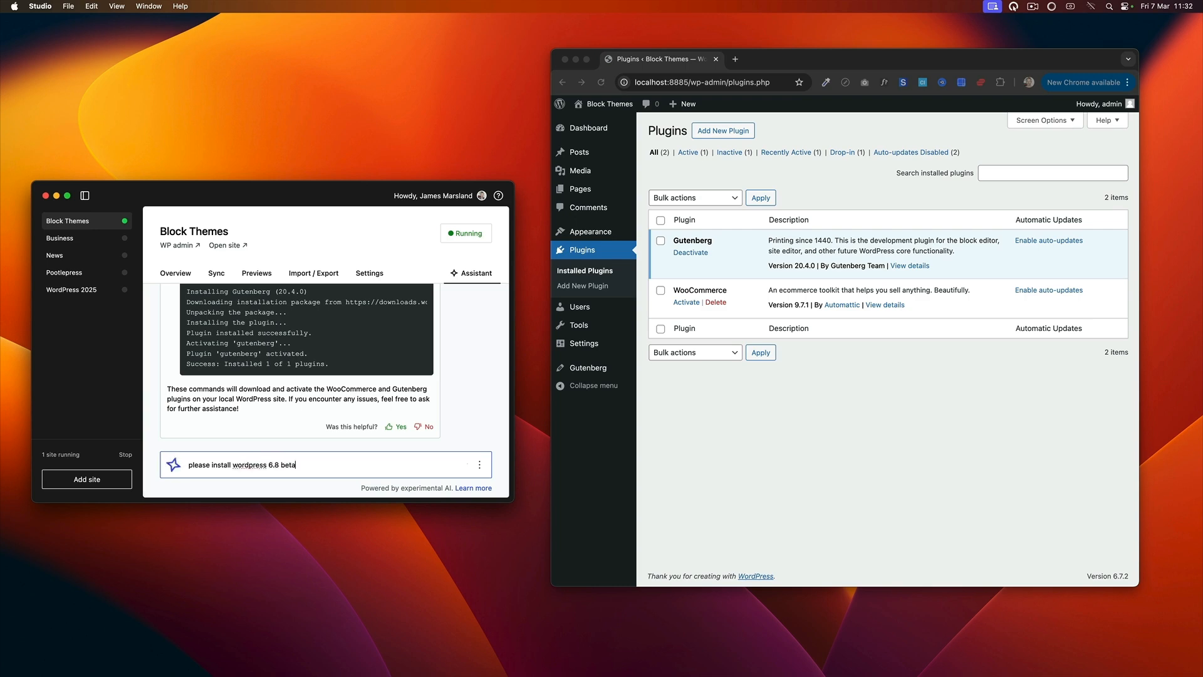
key(Return)
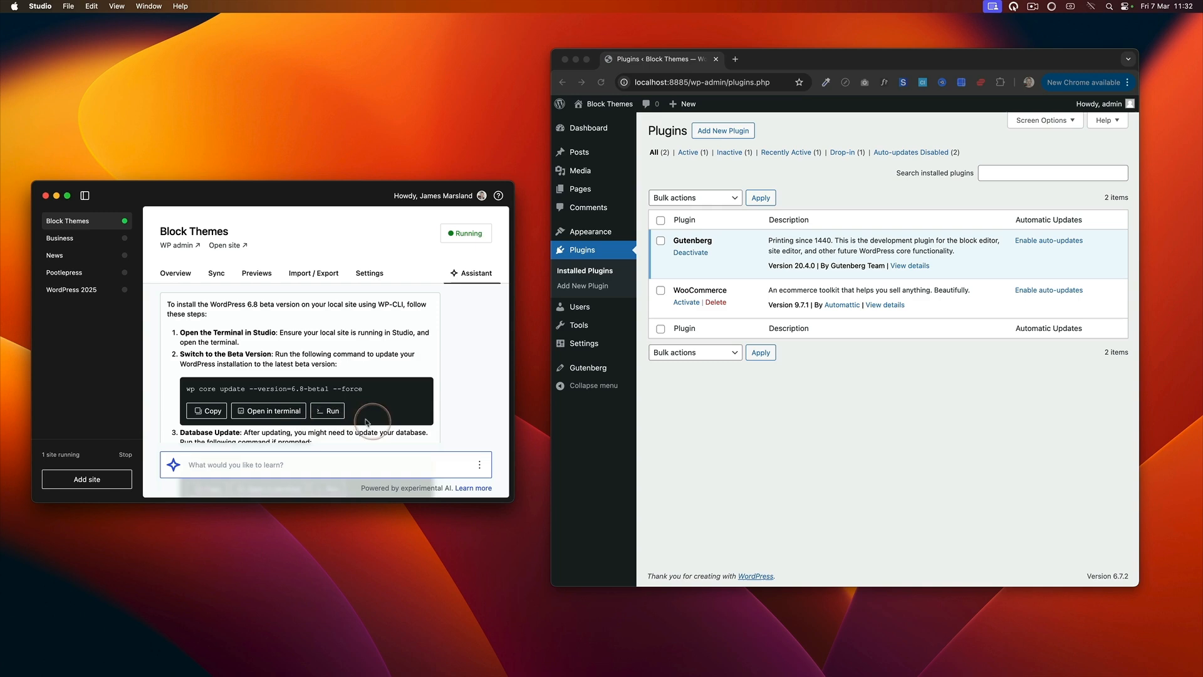
scroll(340, 396, down, 2)
click(327, 365)
- Run the suggested wp core update-db command and review the command output
scroll(327, 366, down, 4)
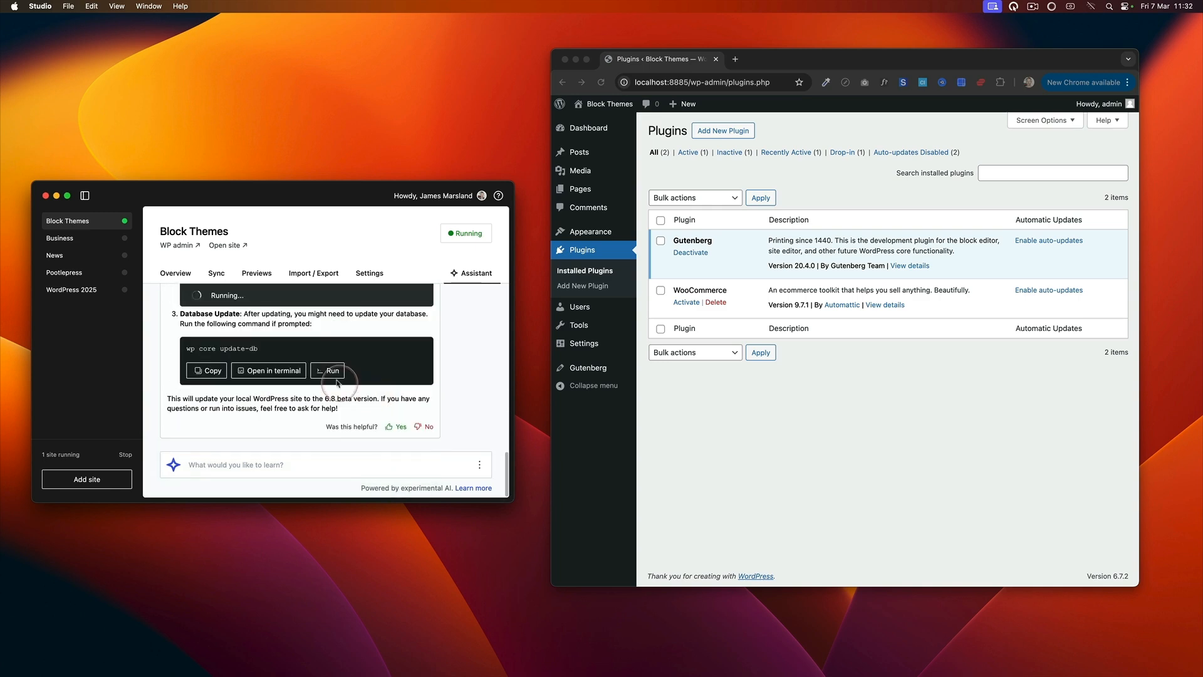
click(327, 370)
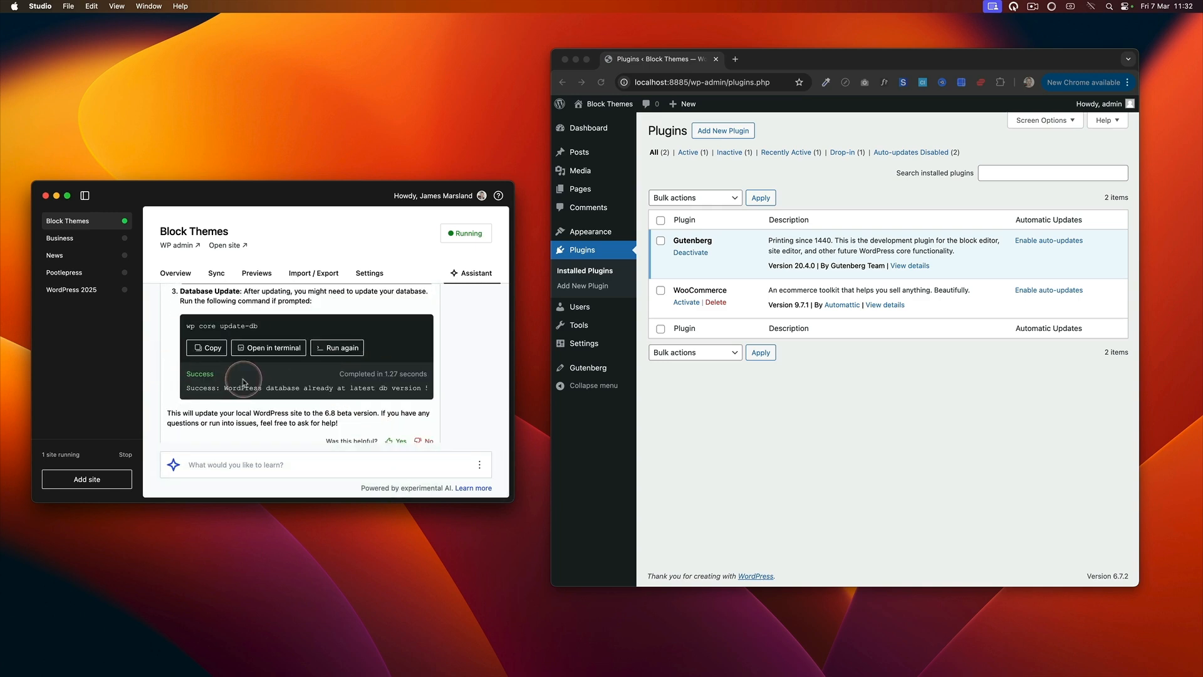
scroll(331, 396, up, 3)
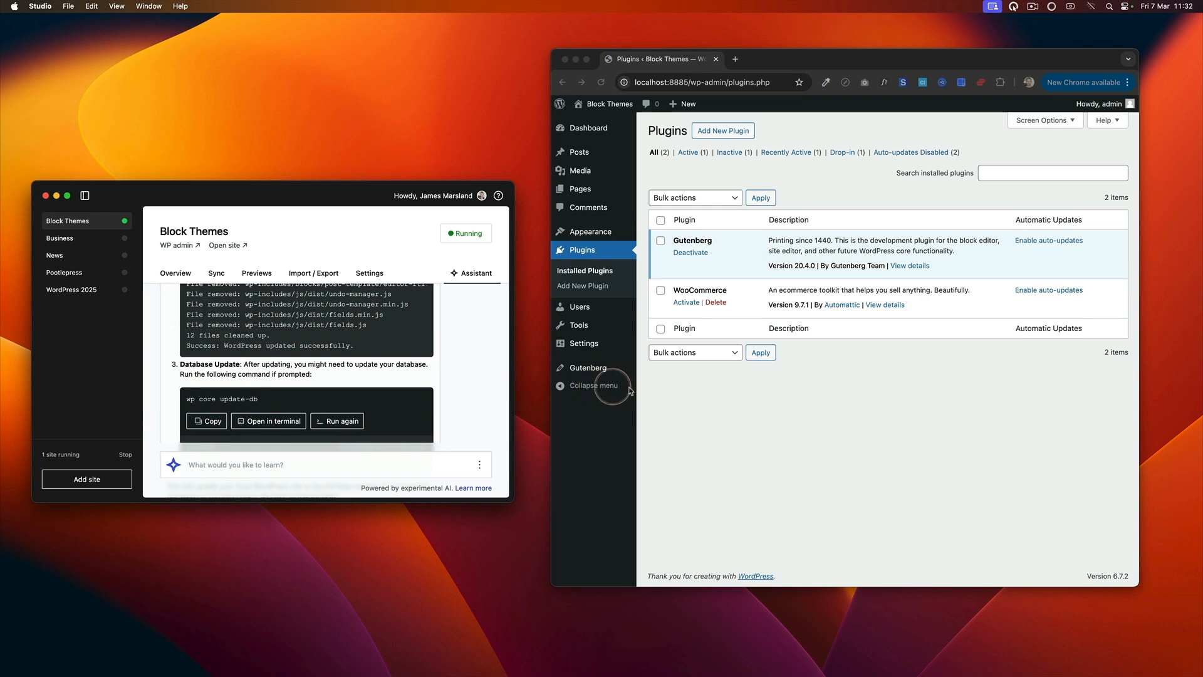
- Check the installed WordPress version on the site's WordPress Updates page in Chrome
click(588, 128)
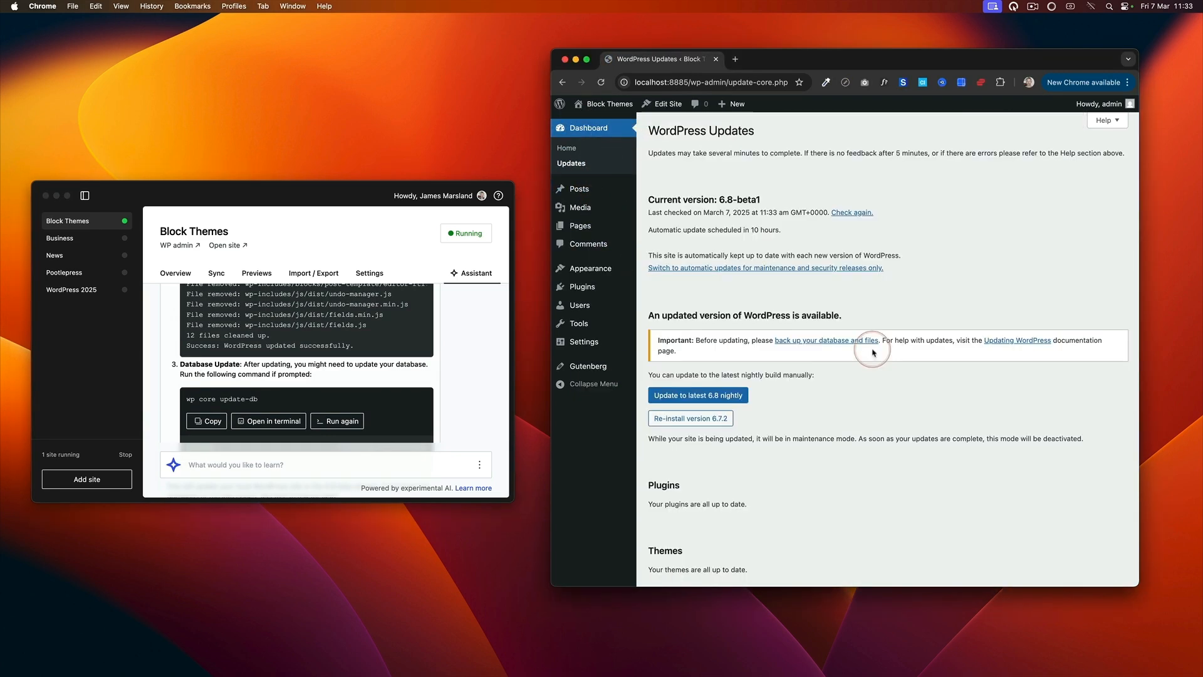
scroll(834, 385, down, 1)
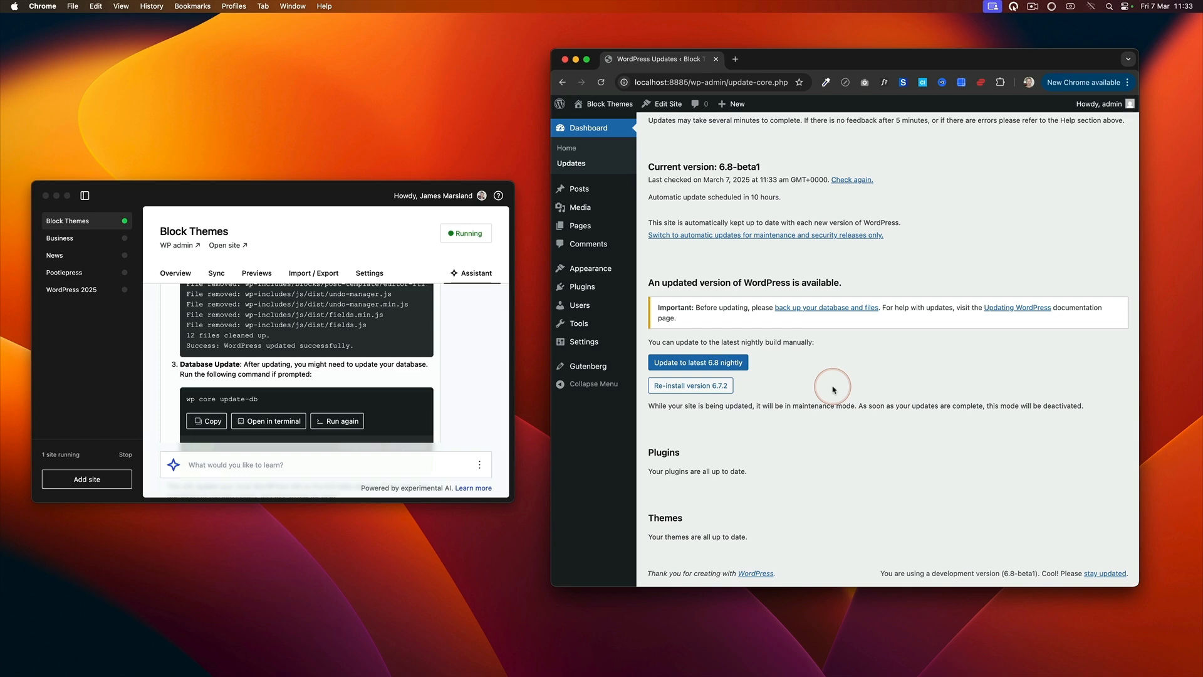
scroll(833, 390, up, 1)
key(ctrl+alt+m)
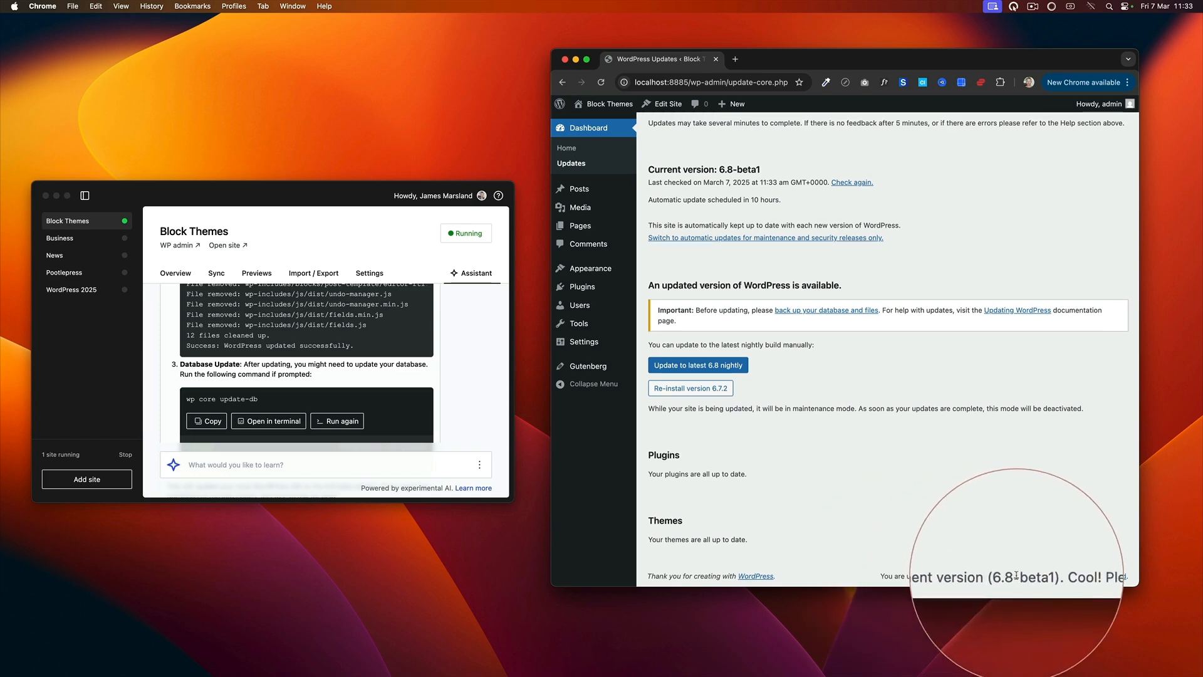
key(ctrl+alt+m)
scroll(889, 501, up, 1)
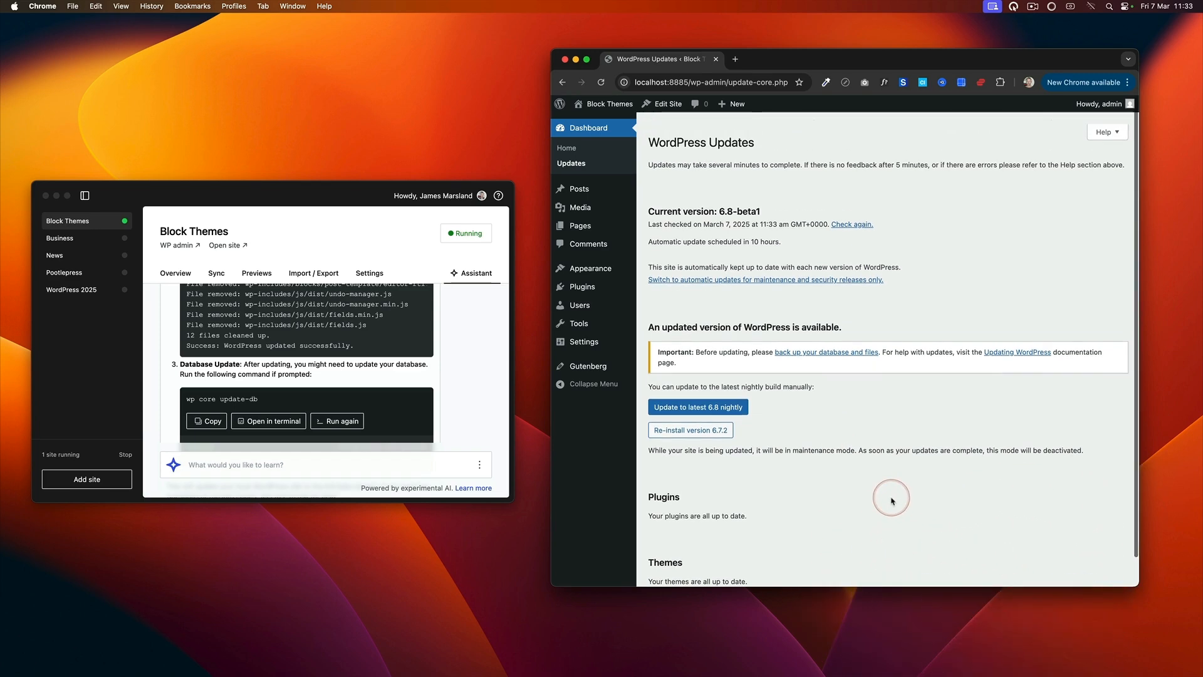
- Ask the Studio assistant to "please install the astra theme"
click(270, 464)
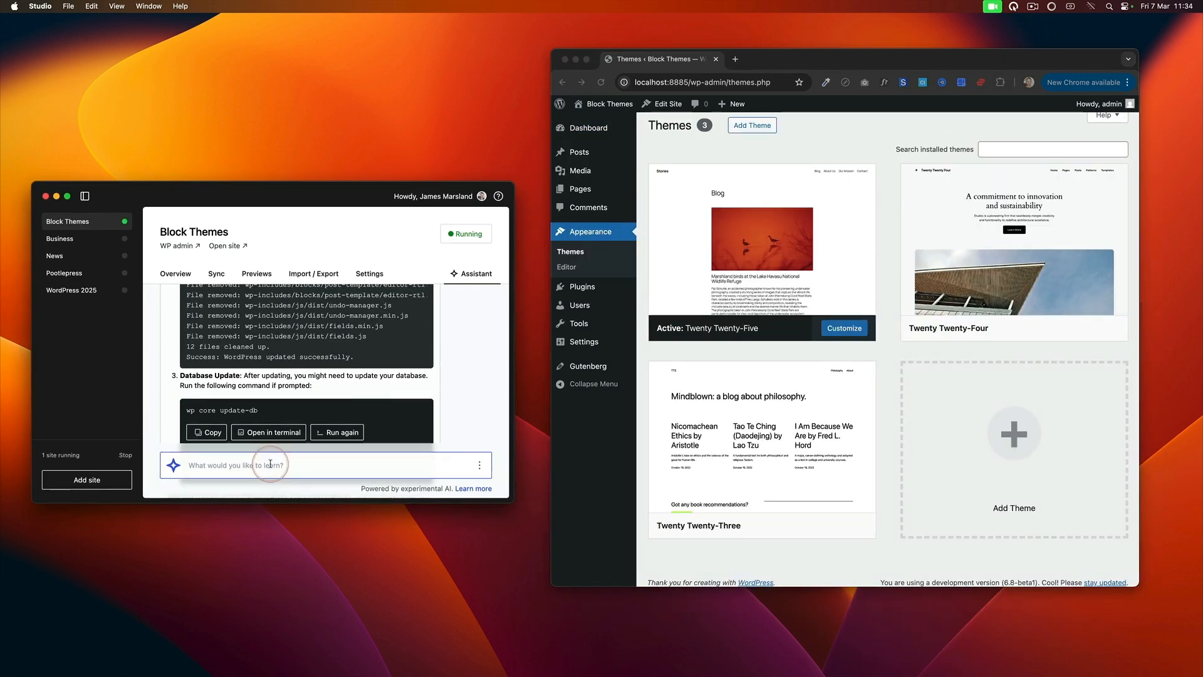
text(please install the astra theme)
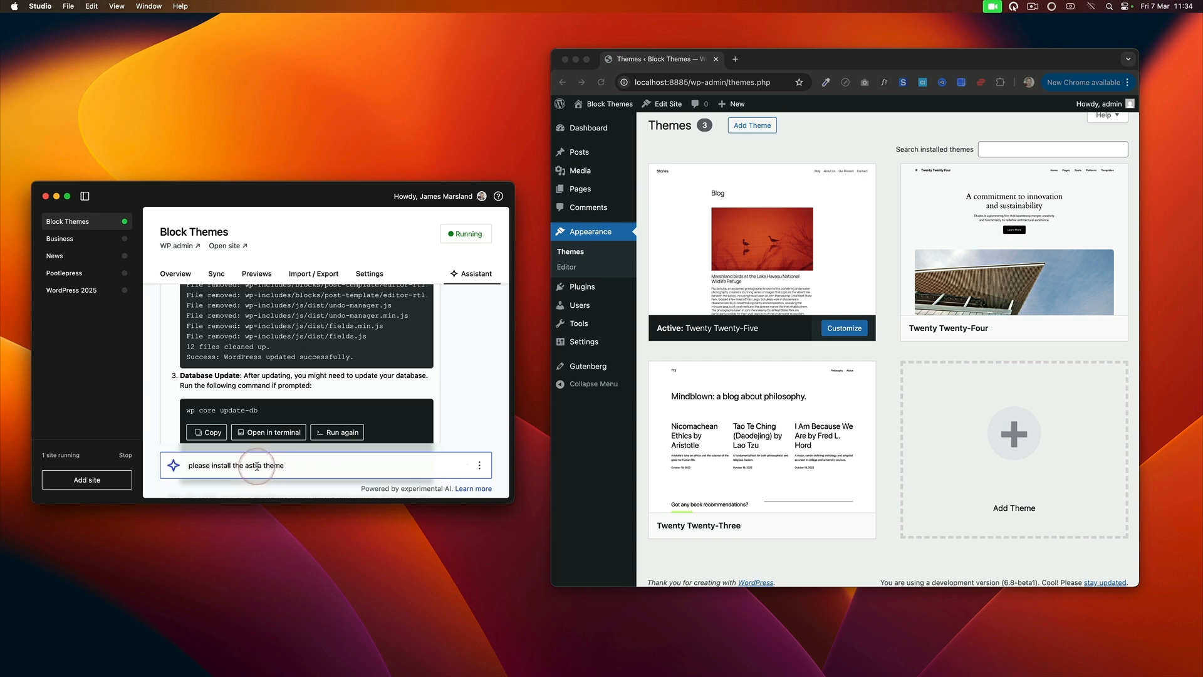
key(ctrl+alt+m)
key(Return)
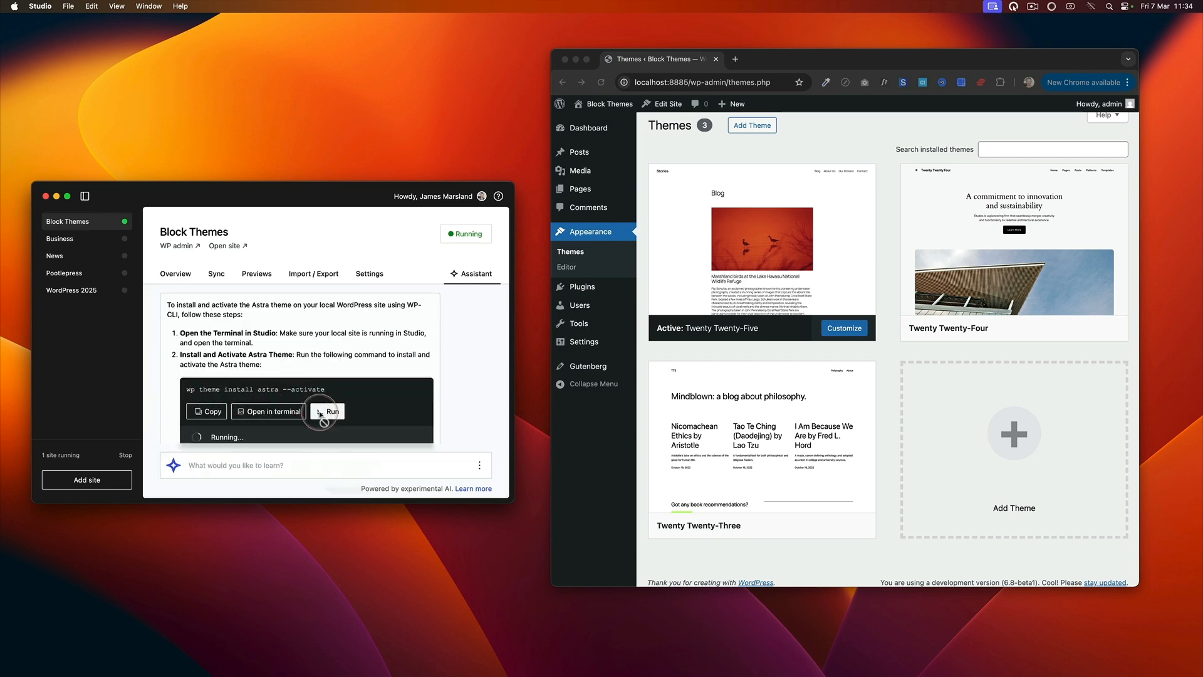
- Run the wp theme install astra --activate command and reload the Themes page in Chrome
click(328, 411)
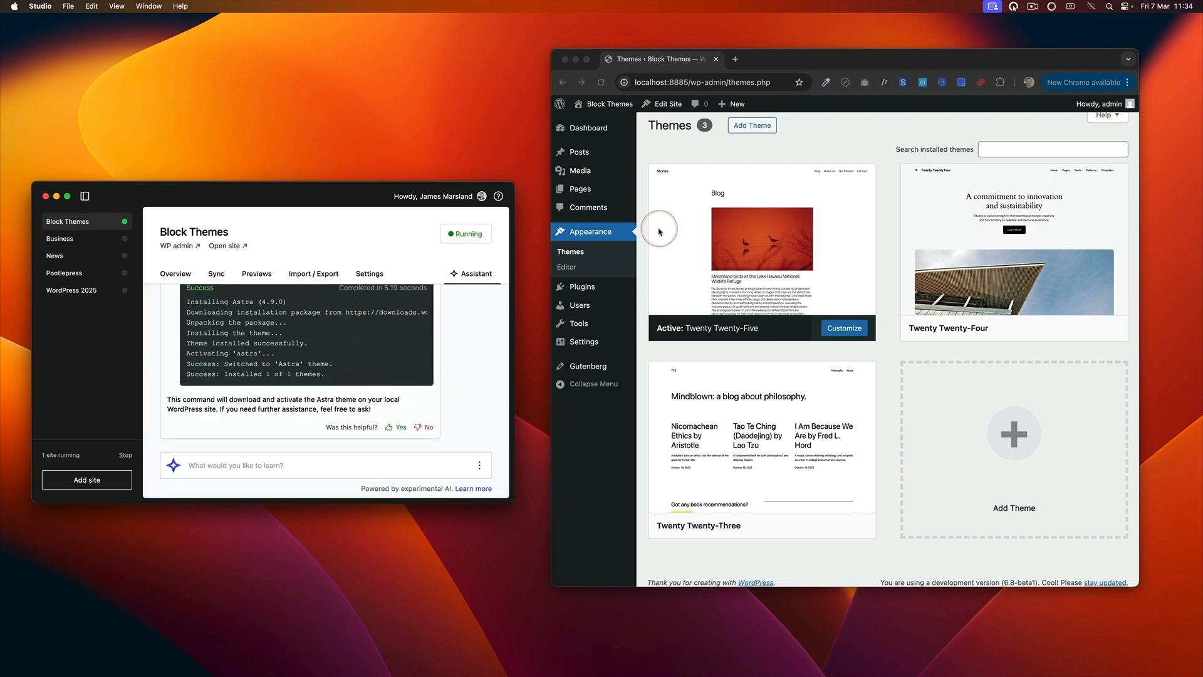
click(600, 82)
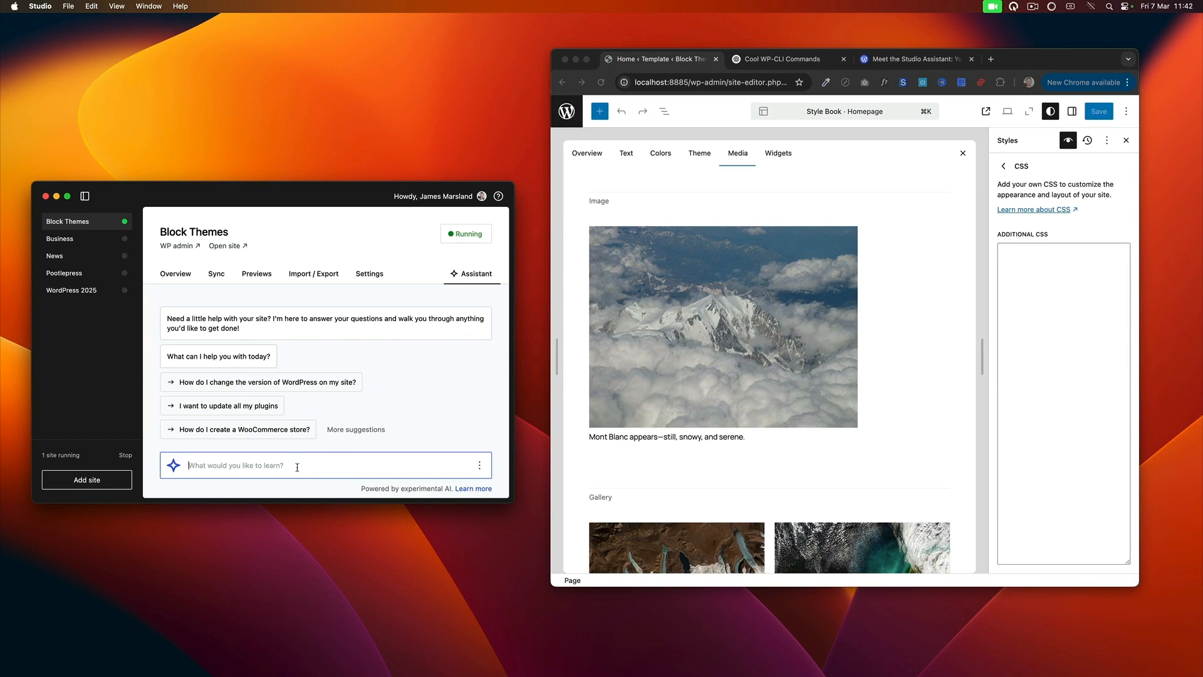
- Ask the Studio assistant how to add a drop shadow to all image blocks
text(i w)
text(ks)
key(Return)
click(295, 463)
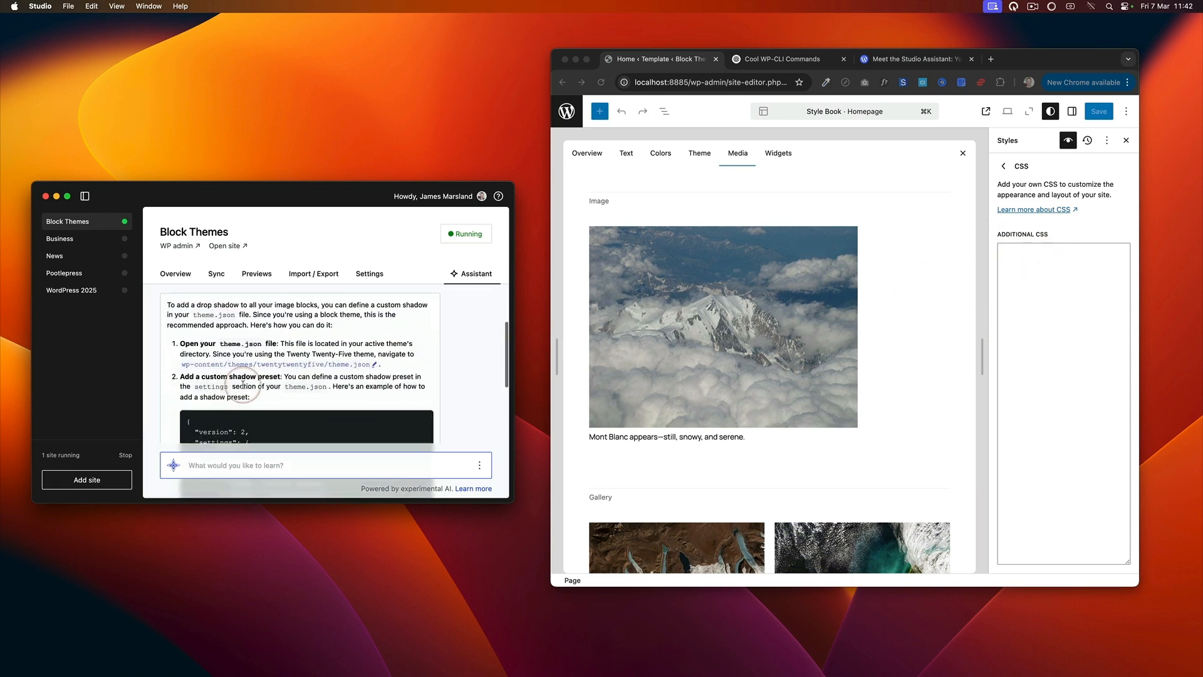
- Read through the theme.json instructions and ask the assistant for "just the css please"
scroll(262, 385, down, 4)
scroll(261, 401, down, 6)
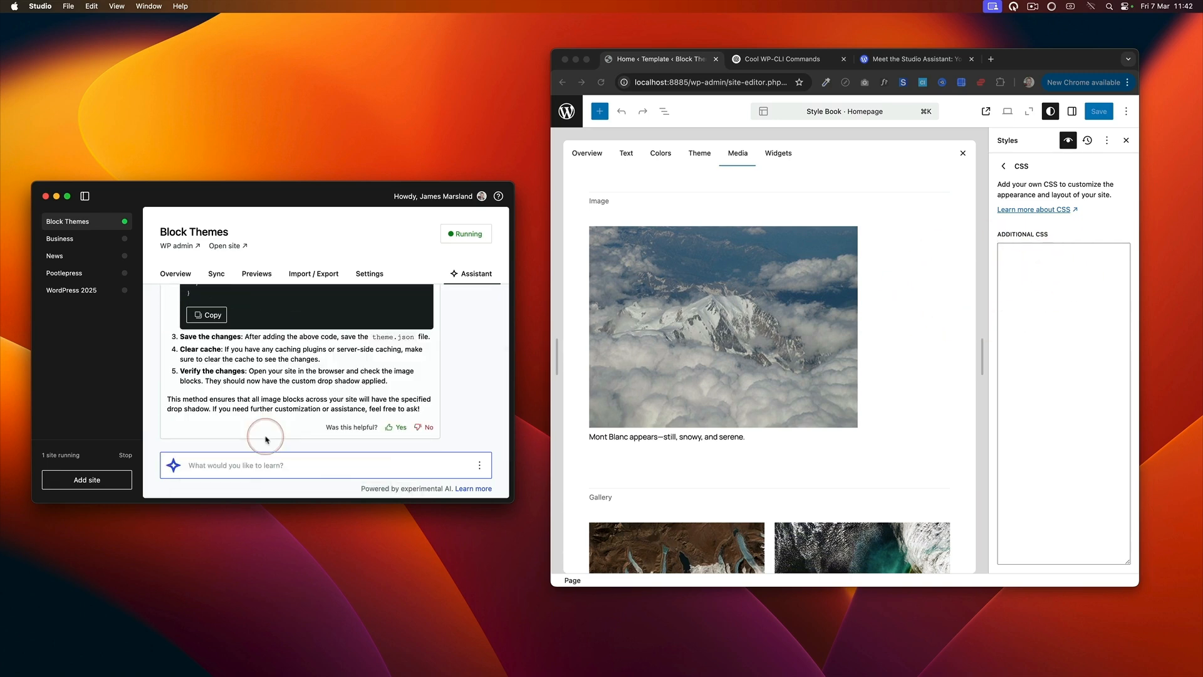
scroll(276, 438, up, 1)
scroll(287, 399, up, 10)
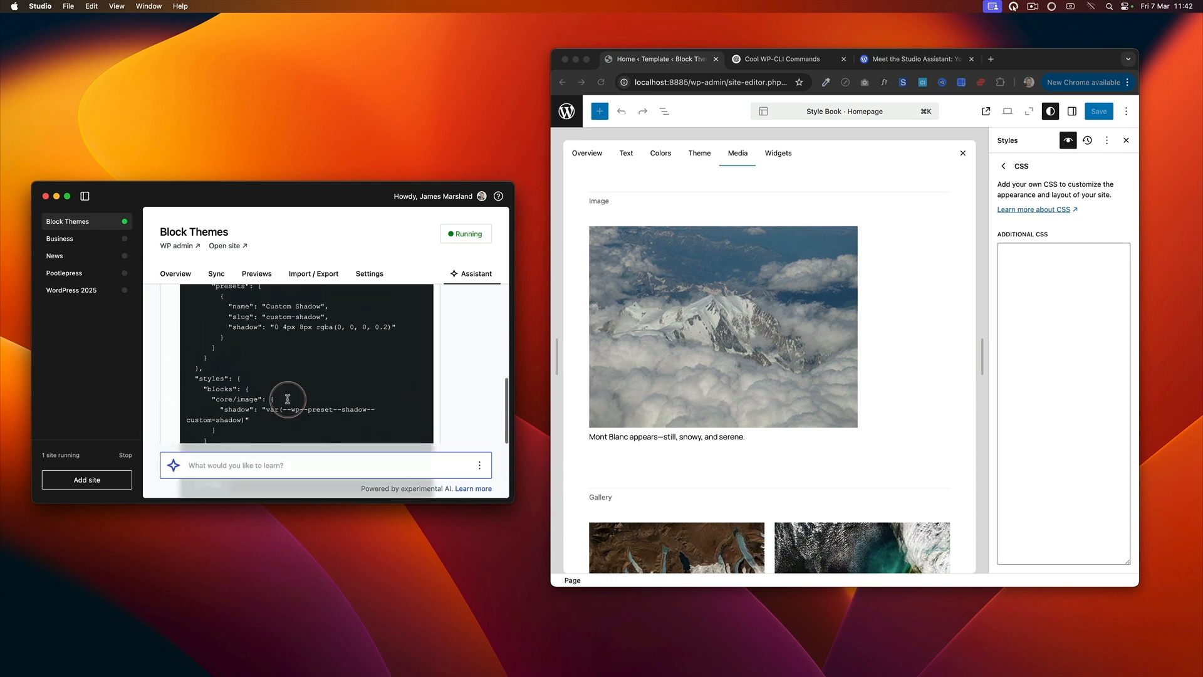
scroll(288, 401, down, 10)
click(286, 462)
text(just the css plea)
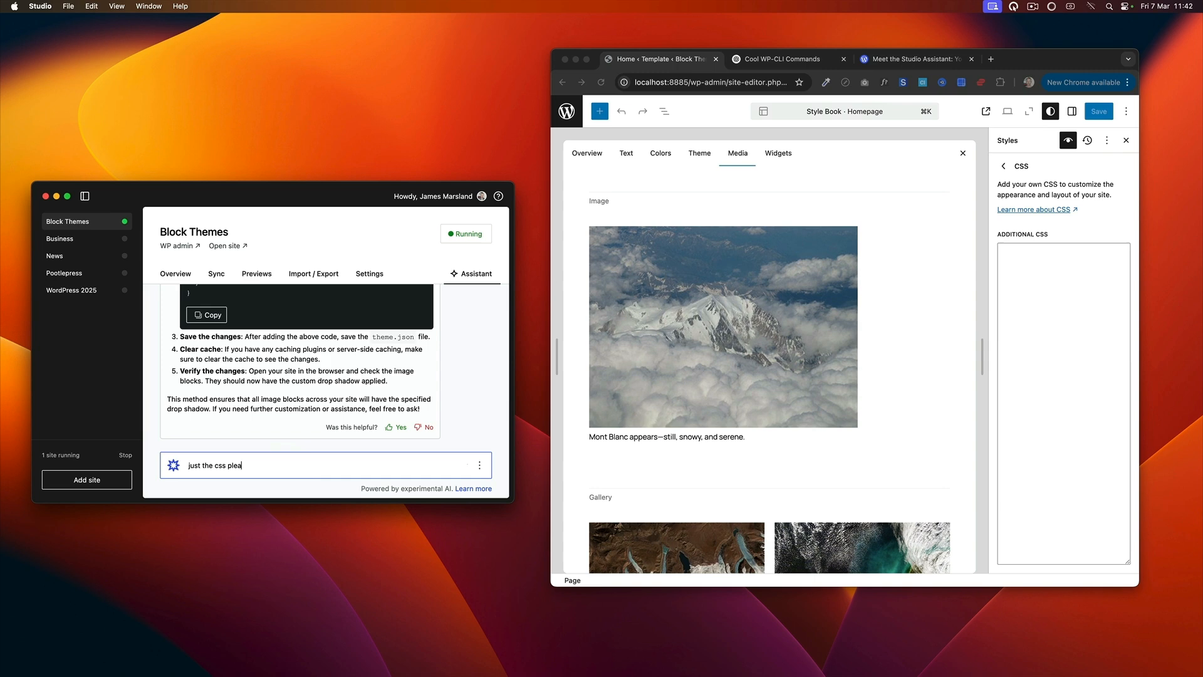
text(se)
key(Return)
- Copy the assistant's image box-shadow snippet into the site's Additional CSS and save the site styles
click(195, 380)
click(1026, 272)
key(super+v)
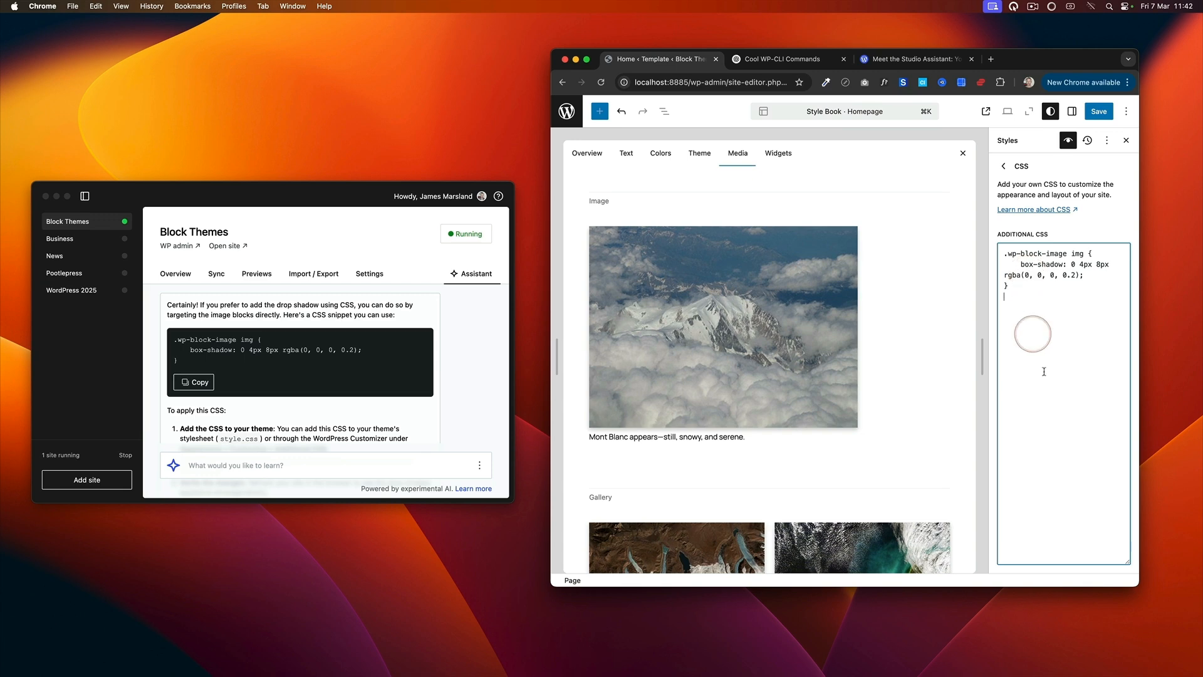
click(1097, 113)
click(1098, 112)
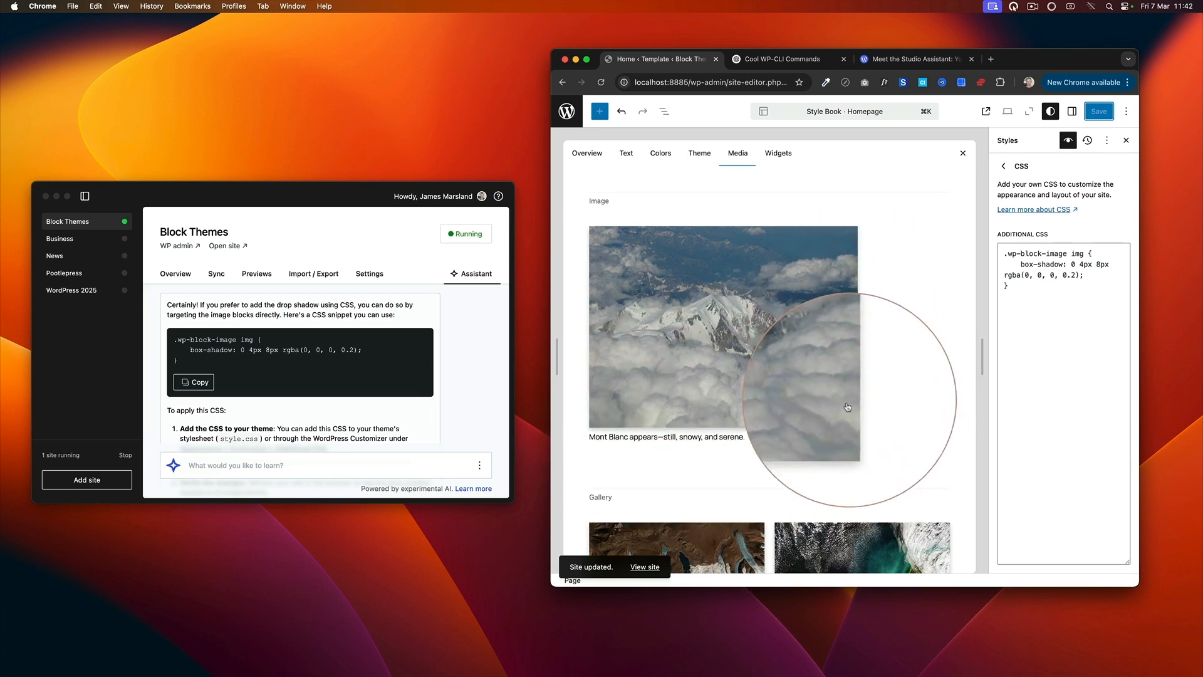
- Ask the Studio assistant to "please generate these as posts, and set as category", including the list of art article titles
click(372, 462)
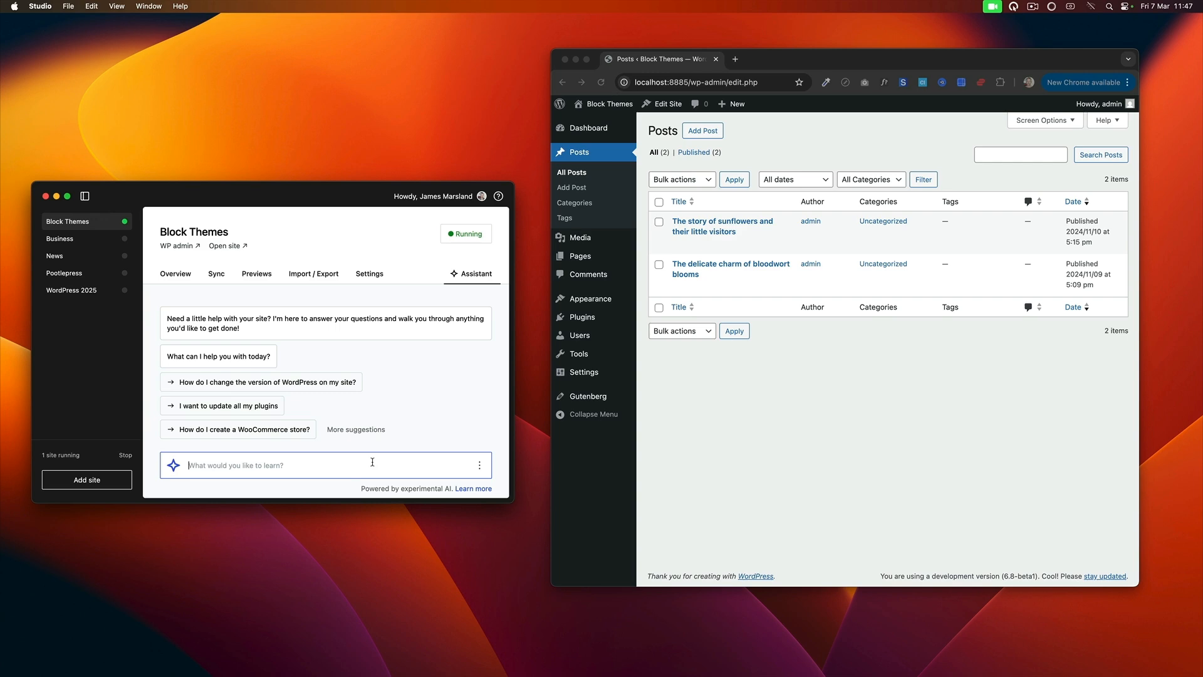
text(ple)
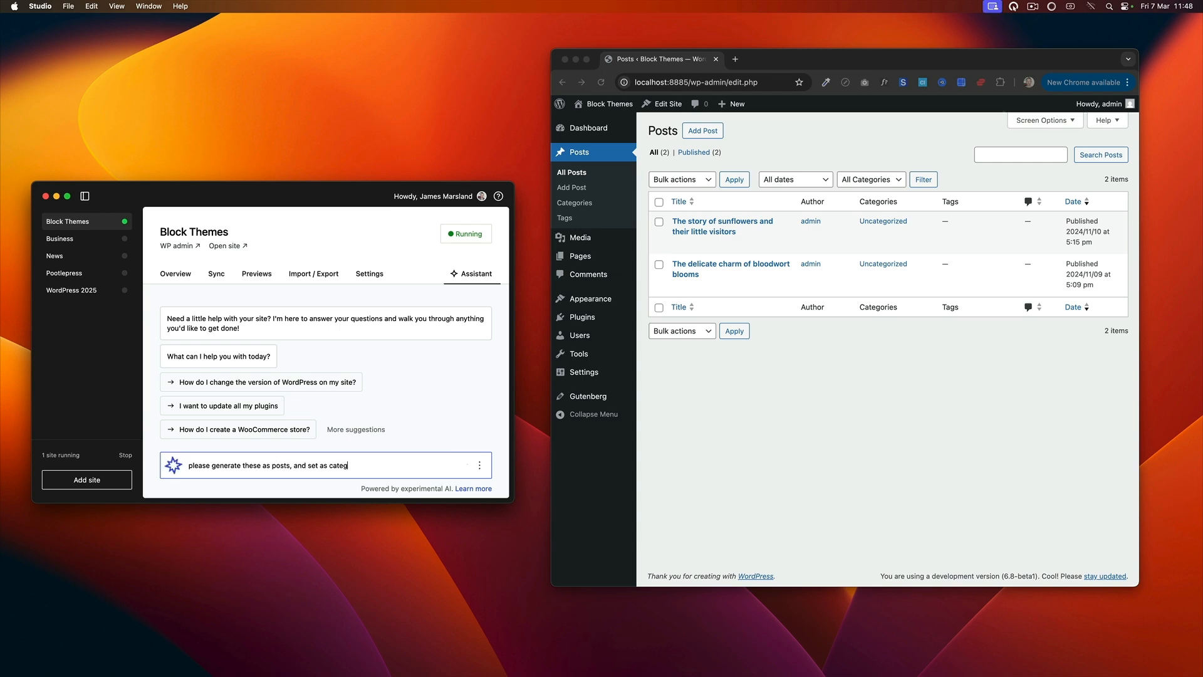
key(Return)
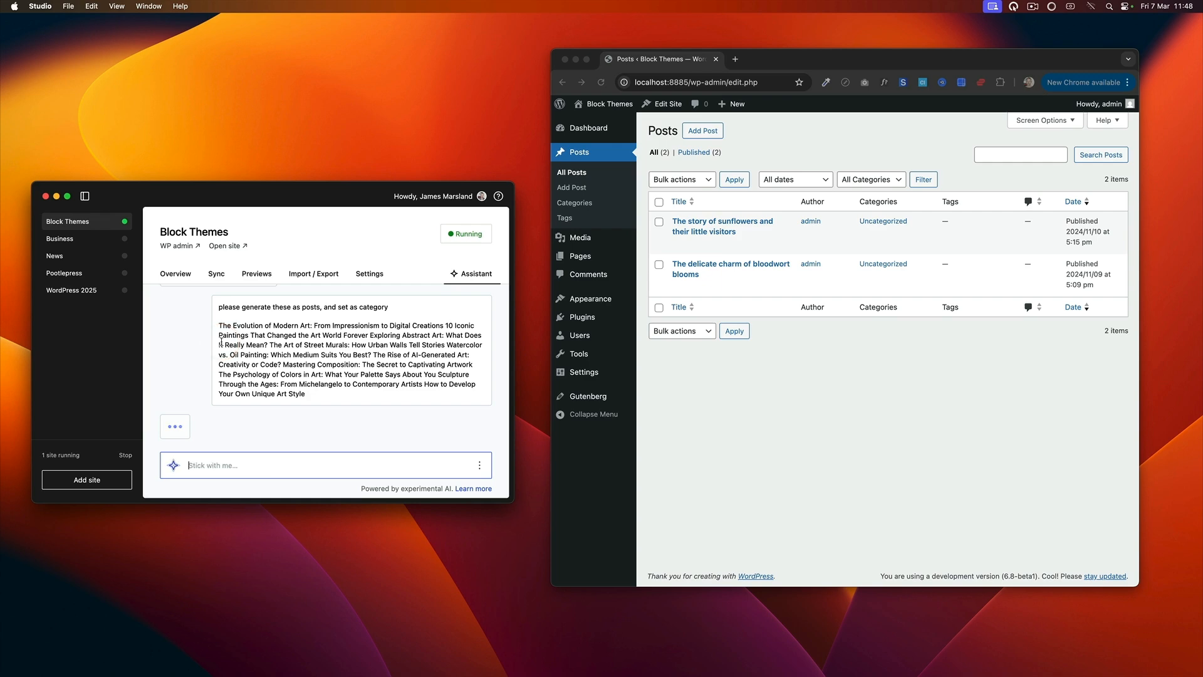
- Run the assistant's command that creates the Art Insights category
click(322, 350)
click(325, 348)
- Run the command that publishes the post "The Evolution of Modern Art: From Impressionism to Digital Creations", and reload the Posts list
scroll(194, 379, down, 2)
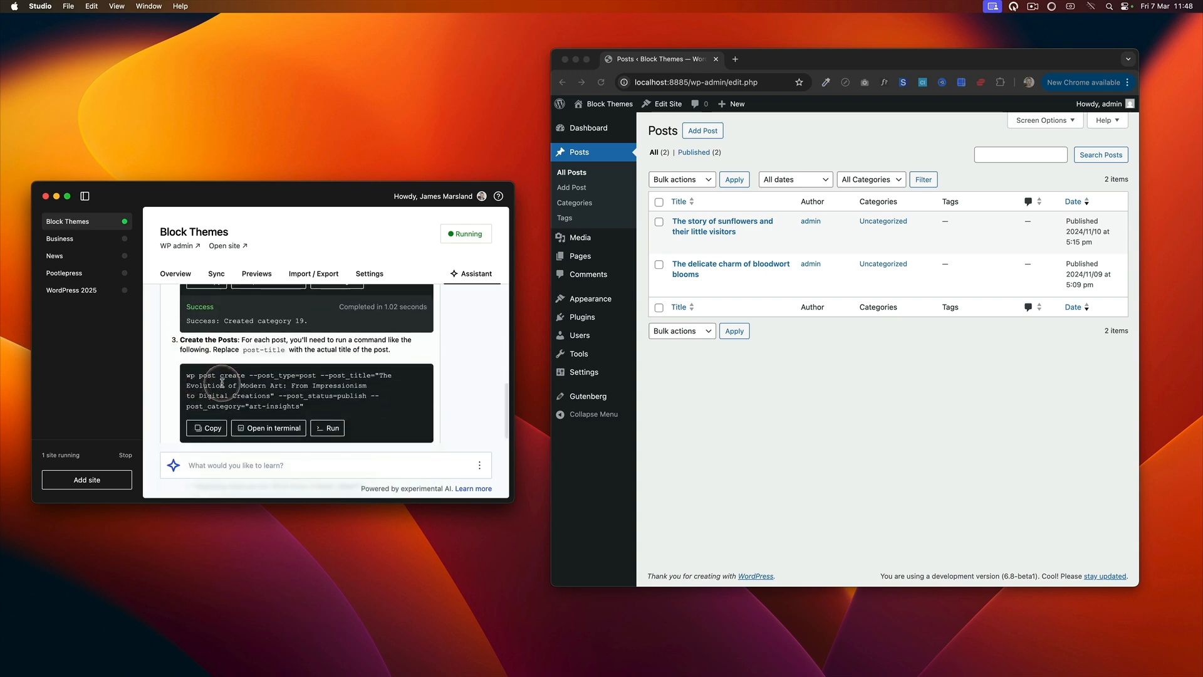
scroll(192, 380, down, 2)
click(328, 363)
scroll(237, 392, down, 3)
scroll(236, 392, down, 3)
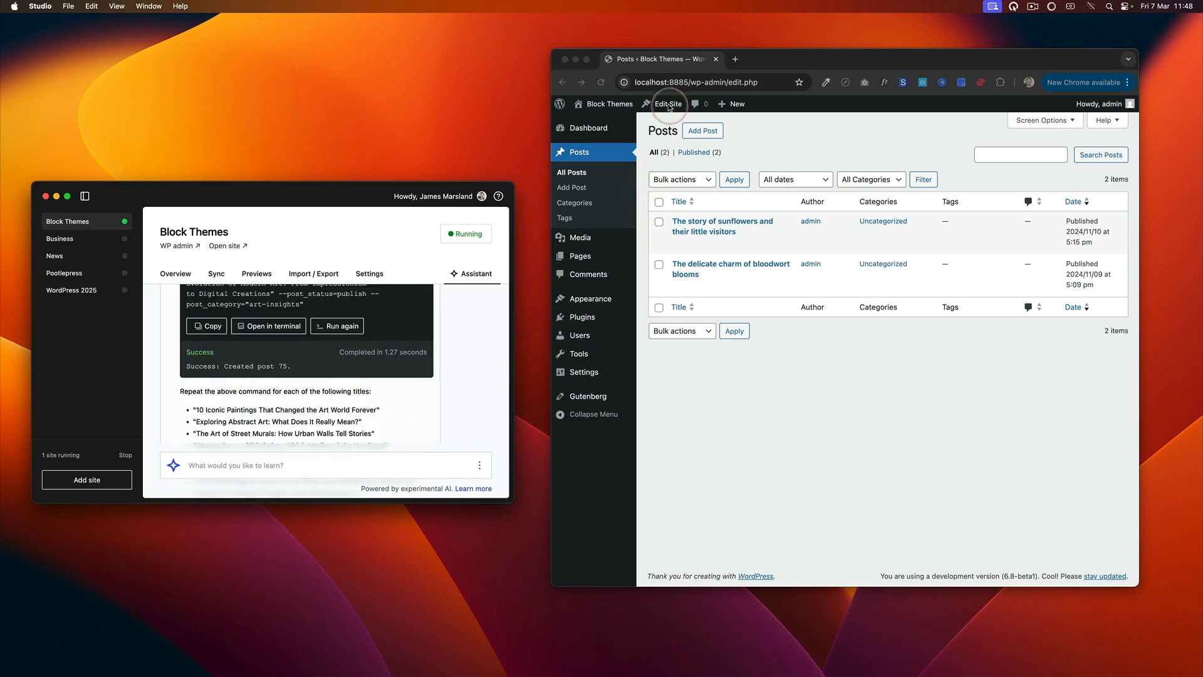
click(601, 82)
- Send the assistant a follow-up message saying that "it only created one post"
click(323, 464)
text(it only created one post)
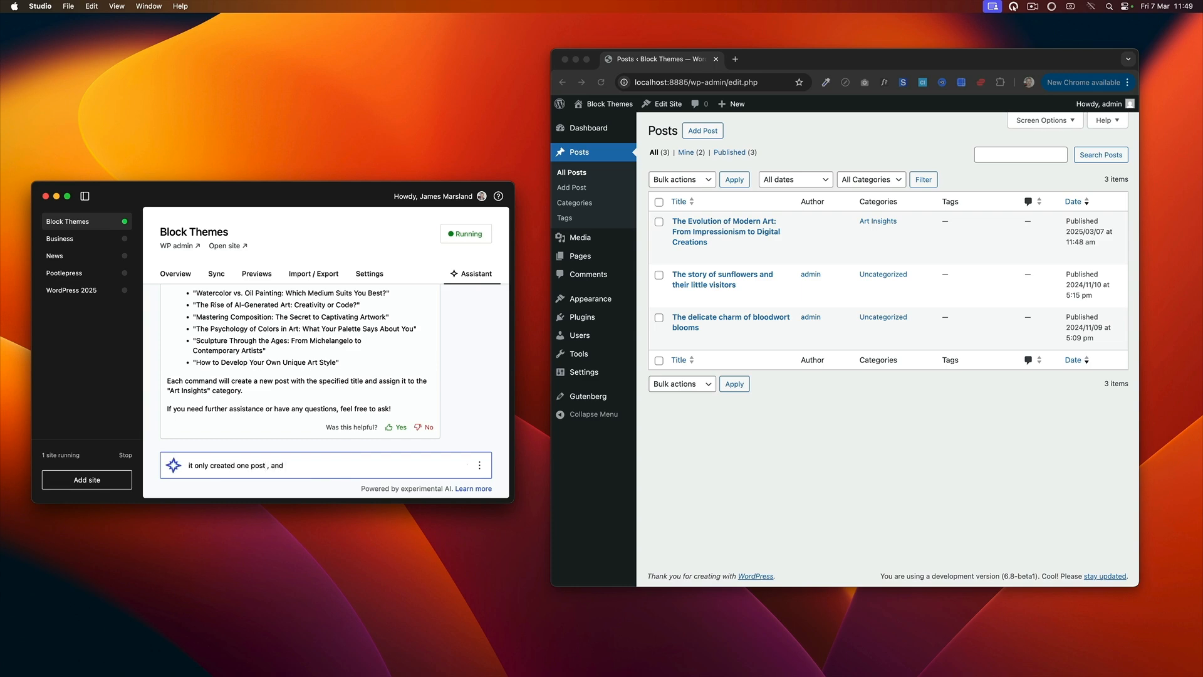
key(Return)
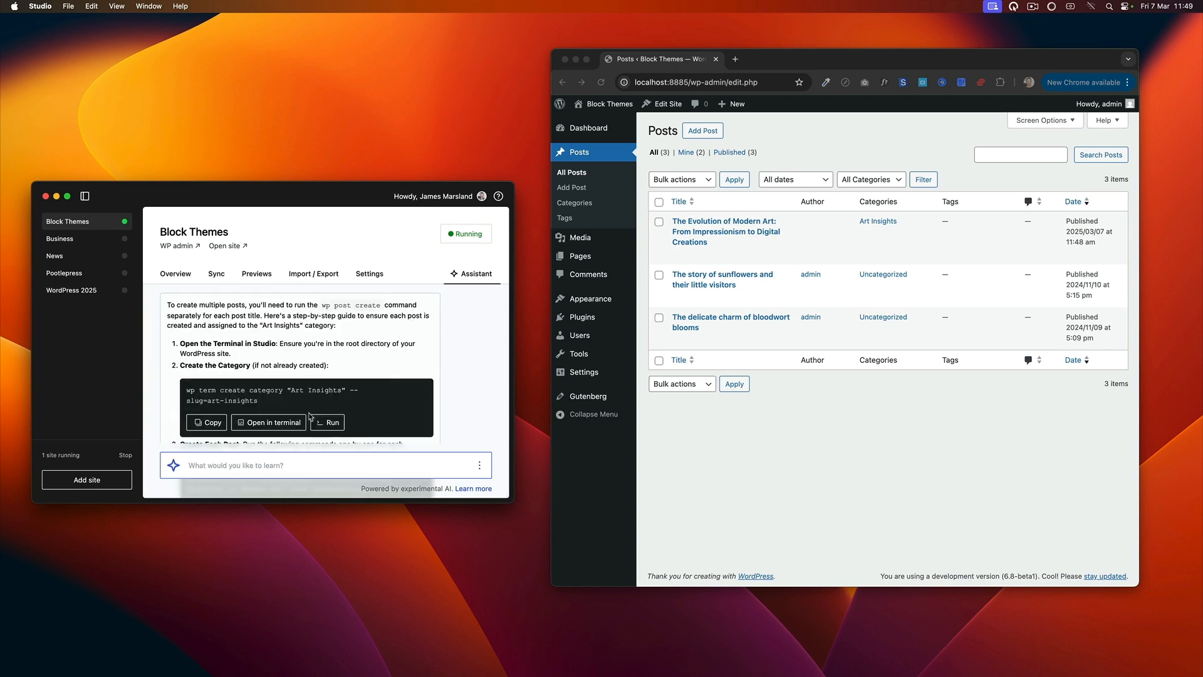
- Run the assistant's first post commands, starting with "The Evolution of Modern Art" and continuing with "10 Iconic Paintings That Changed the Art World Forever"
scroll(276, 400, down, 2)
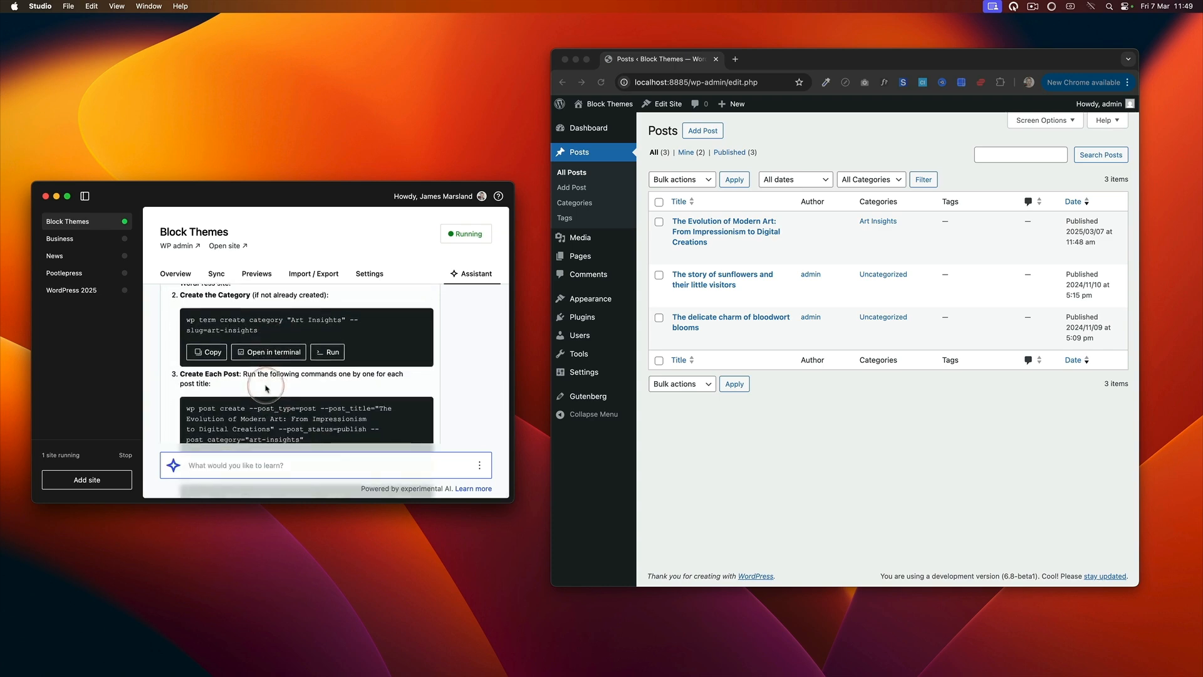
scroll(251, 392, down, 3)
scroll(229, 350, up, 1)
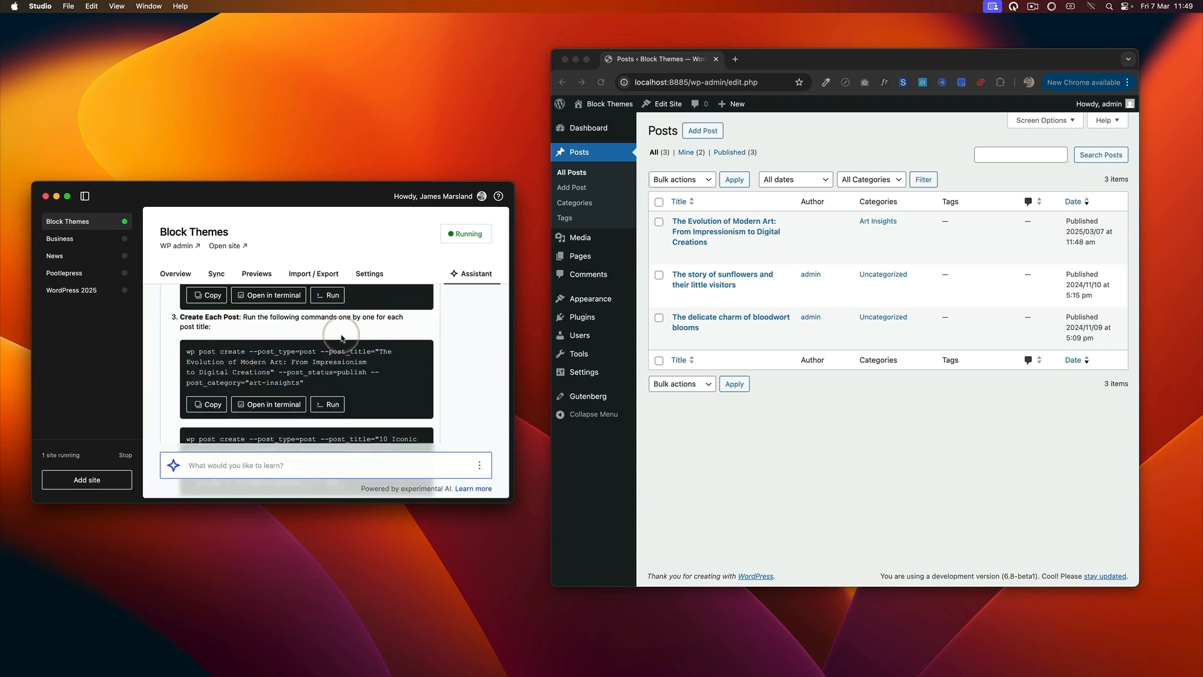
scroll(301, 345, down, 3)
scroll(328, 344, up, 1)
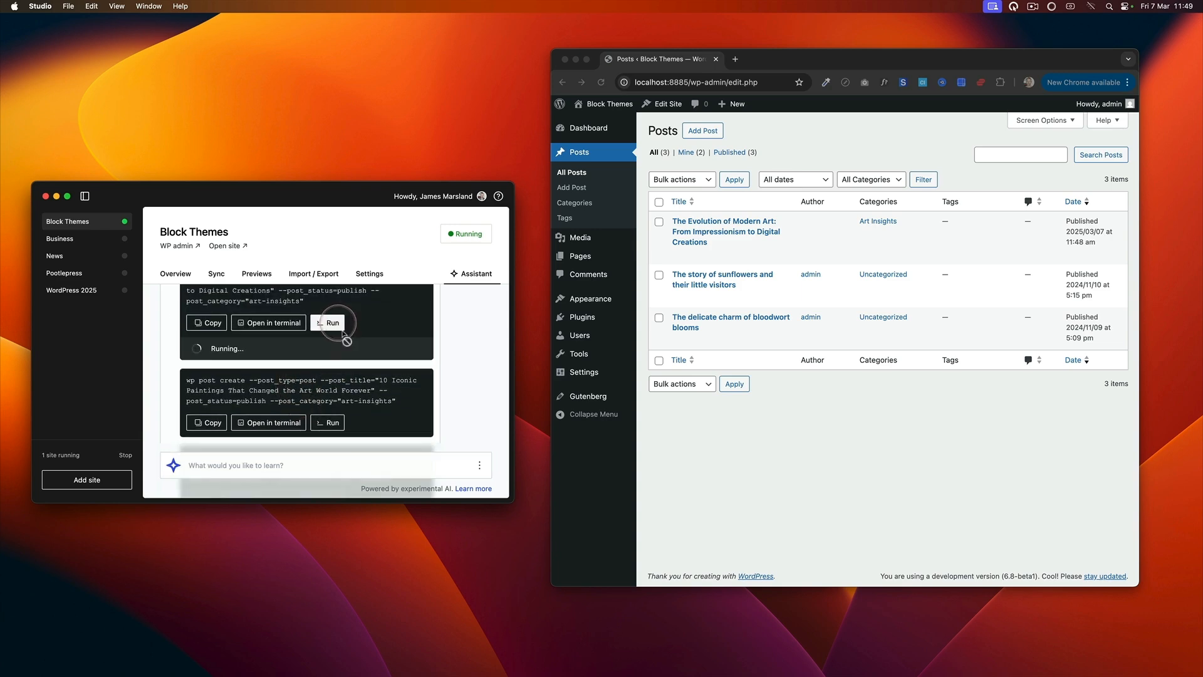
scroll(285, 396, down, 3)
scroll(301, 401, down, 1)
click(329, 412)
- Run the next commands in the assistant's reply, through the one publishing "Mastering Composition: The Secret to Captivating Artwork"
scroll(326, 392, down, 4)
scroll(323, 393, down, 3)
click(325, 393)
scroll(325, 394, down, 3)
click(325, 388)
scroll(317, 389, down, 3)
click(319, 391)
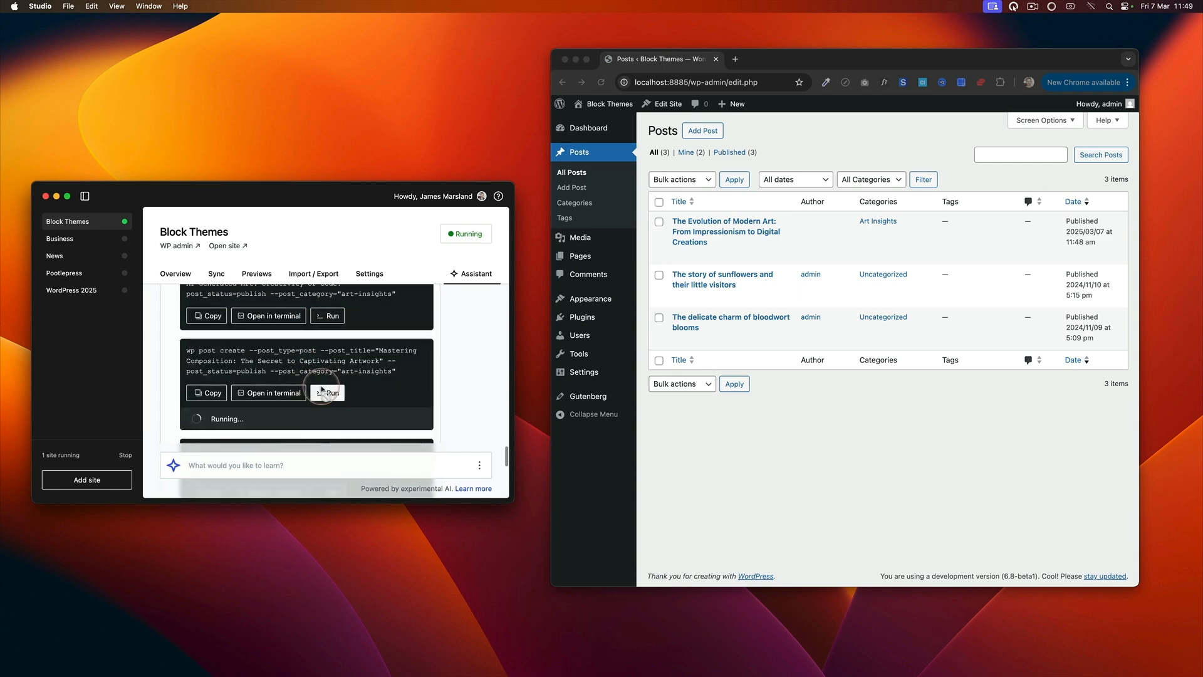
- Run the remaining post commands in the assistant's reply, ending with "How to Develop Your Own Unique Art Style"
scroll(314, 393, down, 3)
scroll(291, 395, down, 1)
click(319, 395)
scroll(317, 394, down, 3)
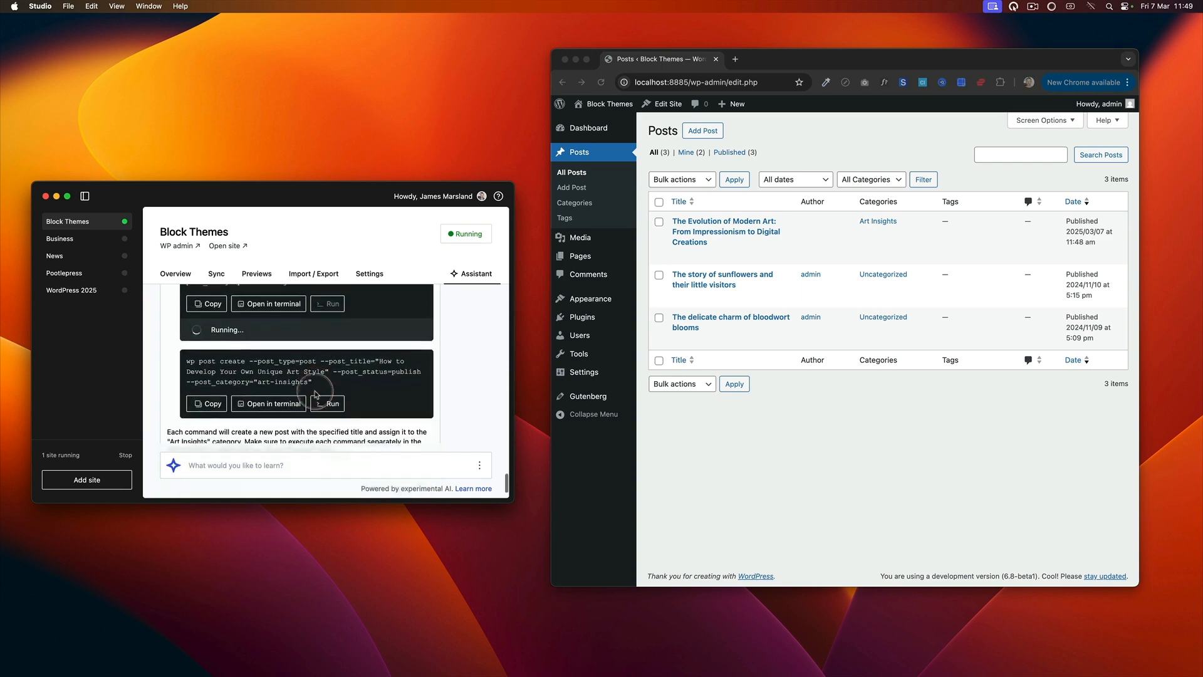
- Reload the WordPress Posts list in Chrome and check the newly published Art Insights posts
scroll(325, 395, up, 20)
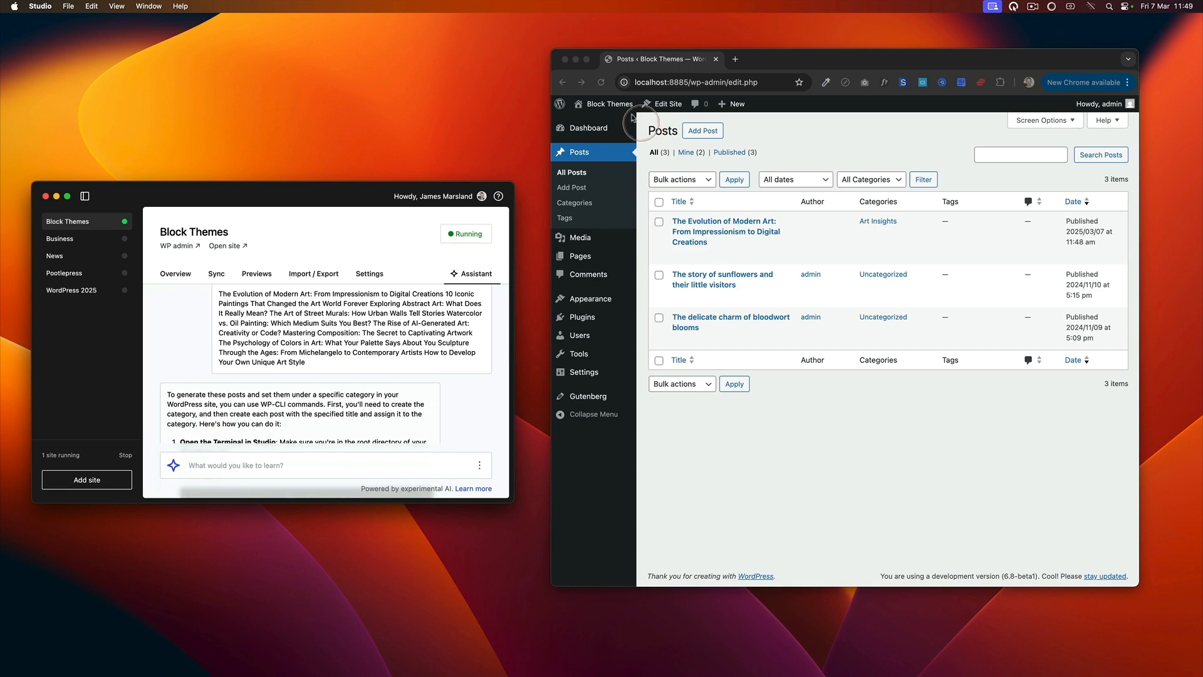
click(602, 83)
scroll(739, 401, down, 5)
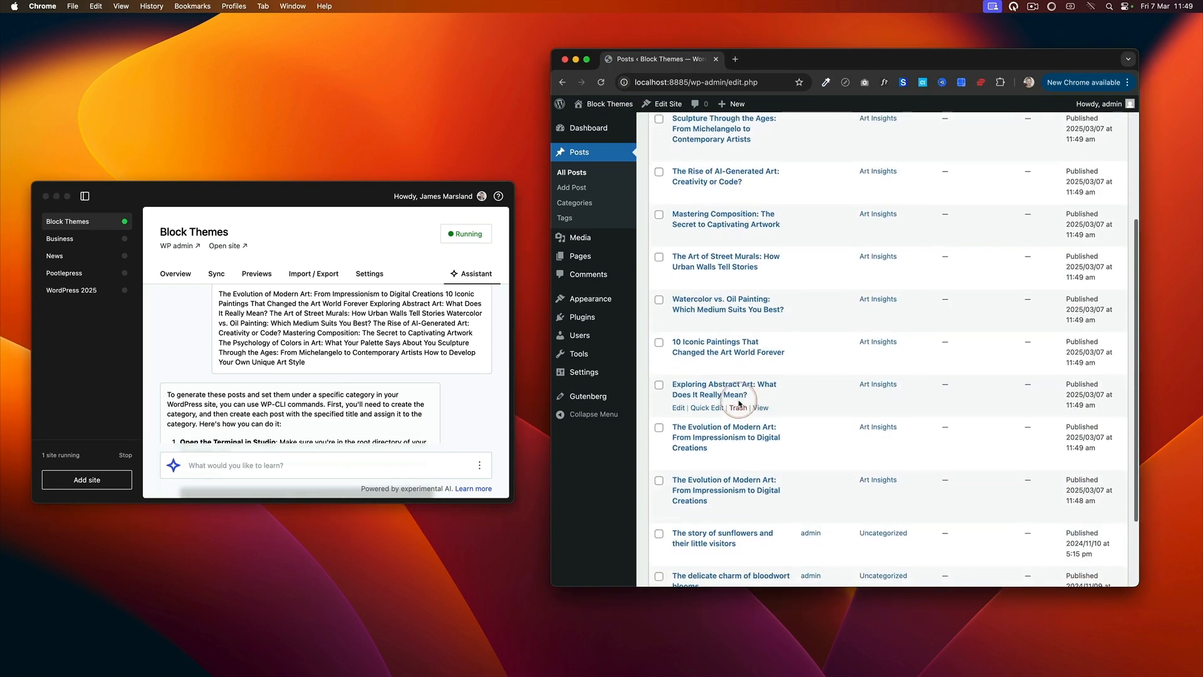
scroll(721, 376, up, 8)
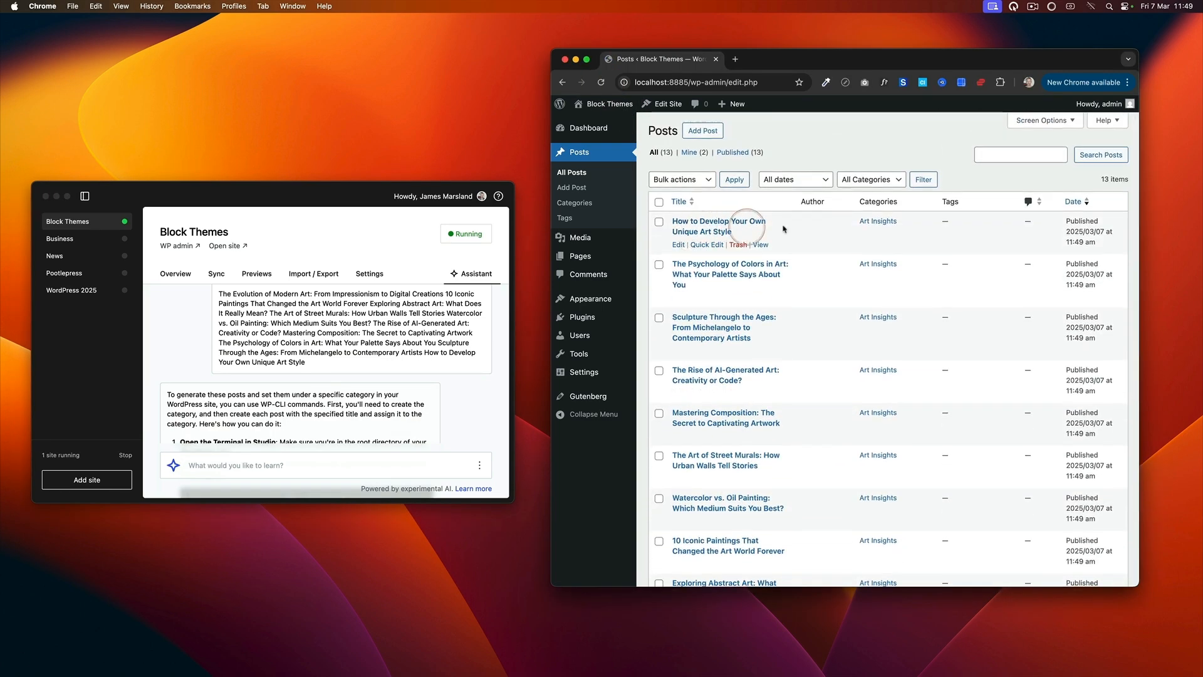